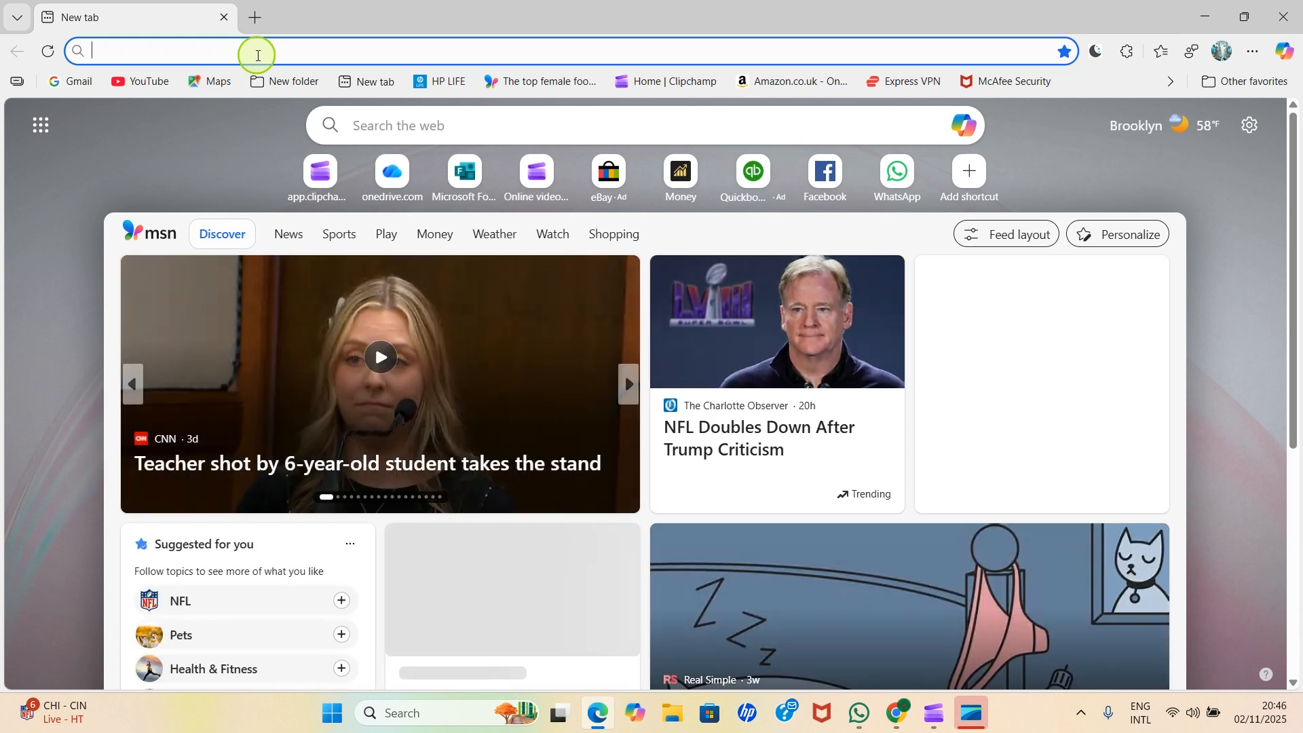
- Go to onedrive.com and show the My files list
type("onedrive.com")
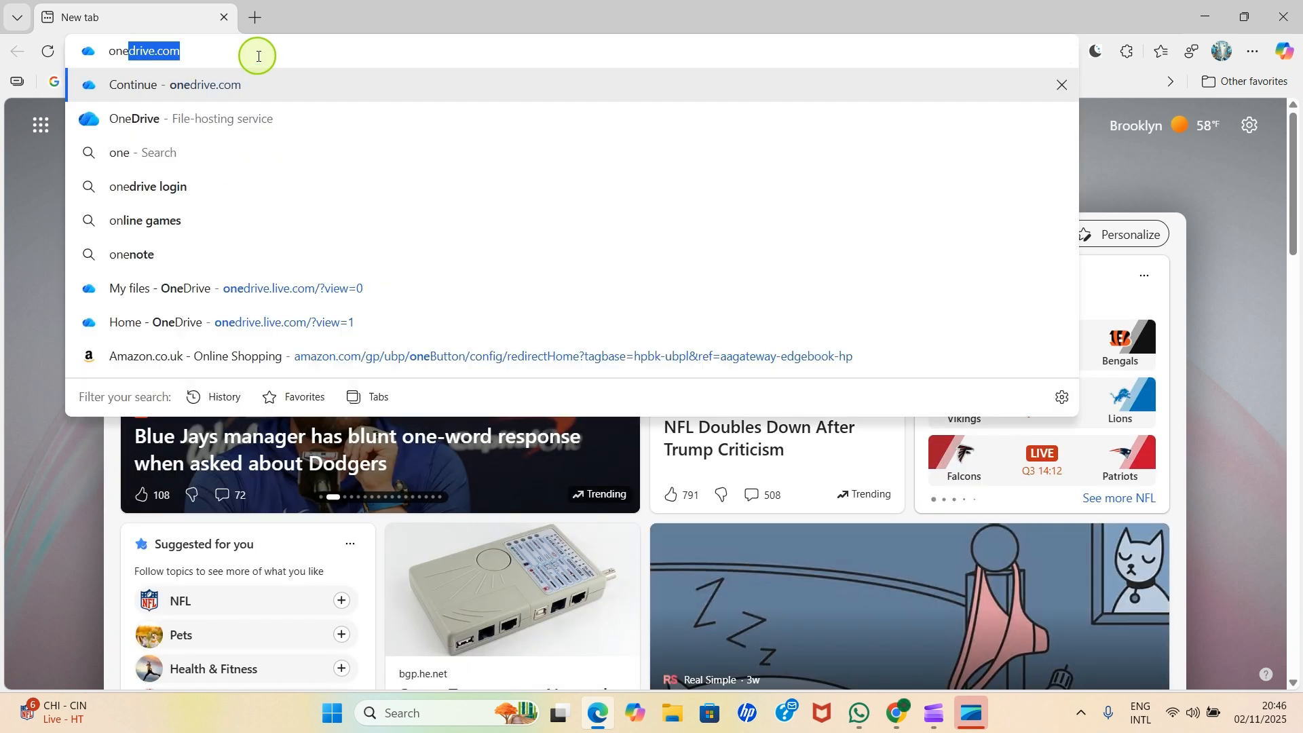
key("Return")
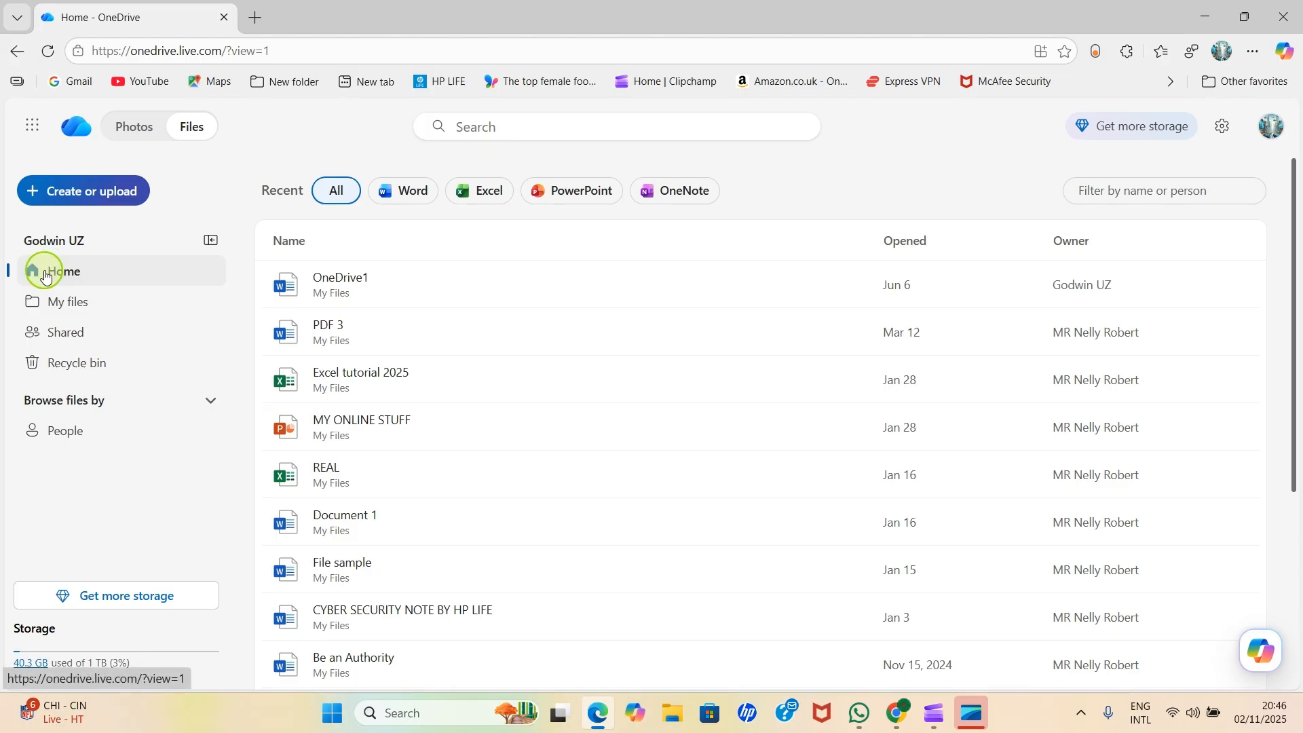
left_click(91, 312)
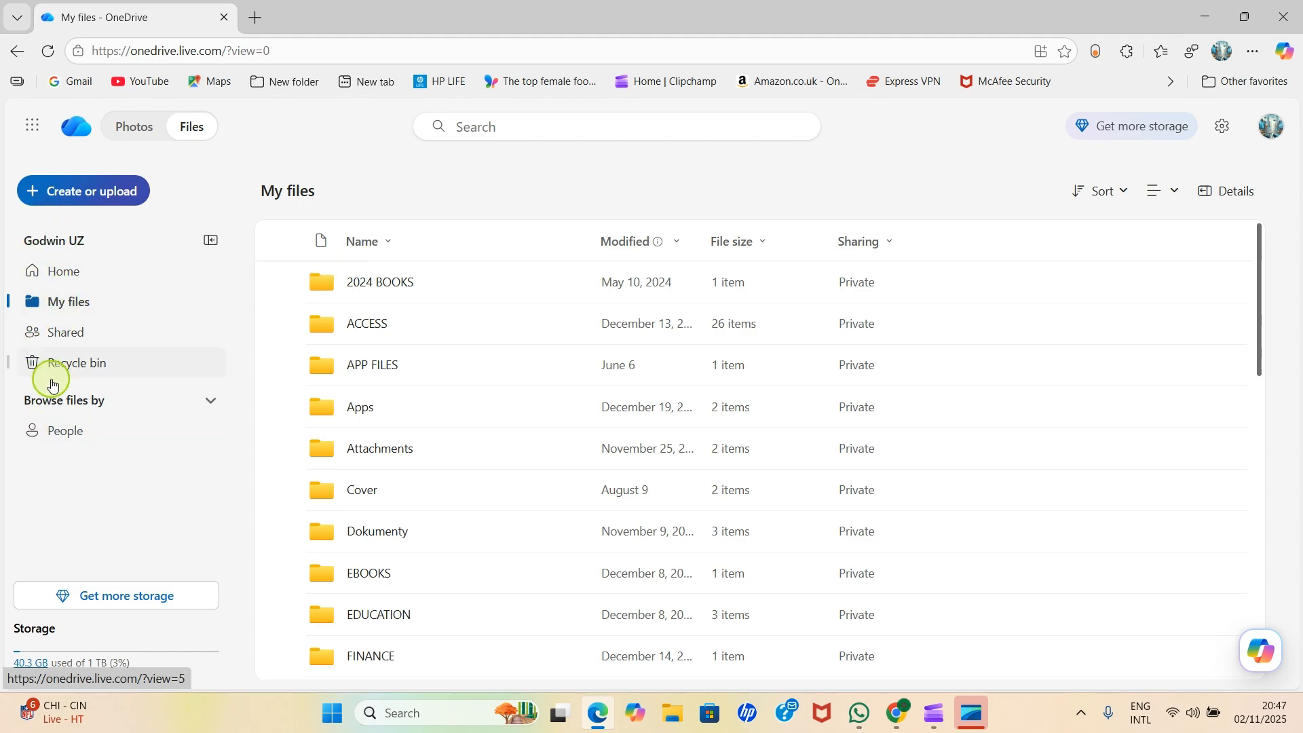
- Collapse the navigation pane, view the Home page with it collapsed, and expand the pane again
left_click(215, 243)
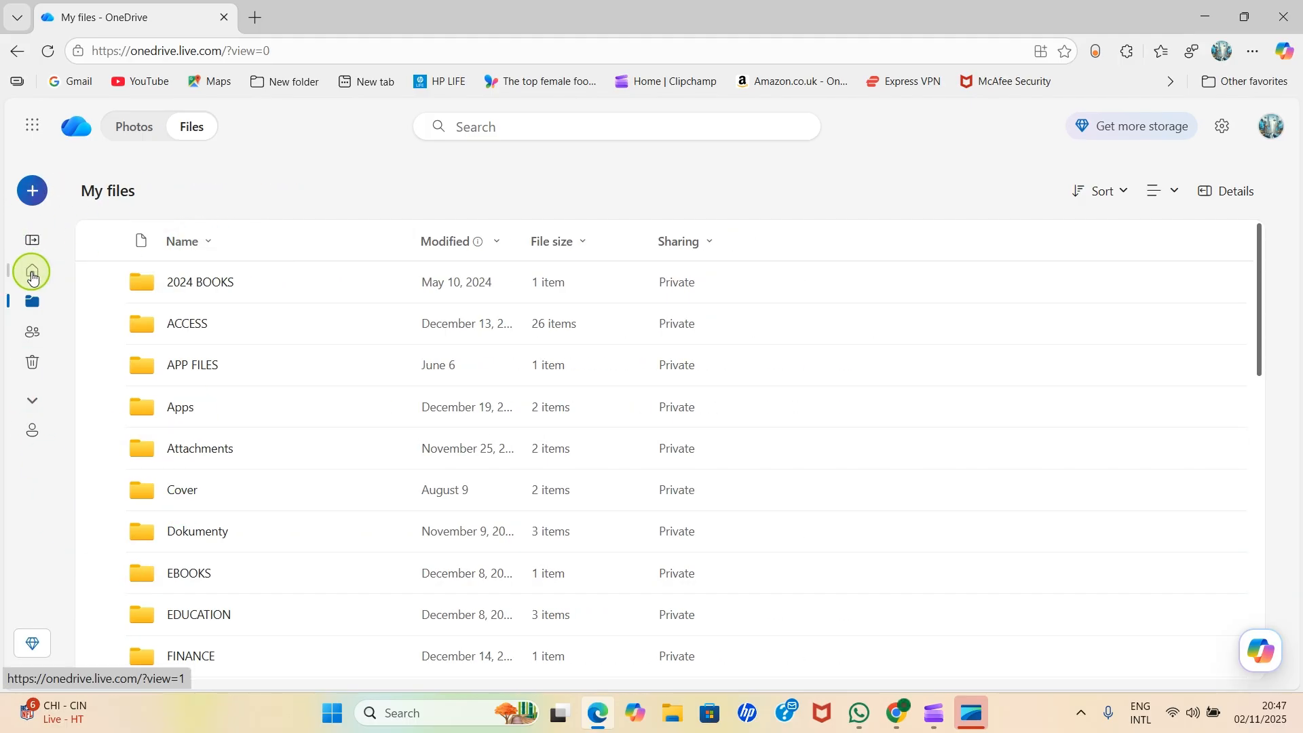
left_click(33, 273)
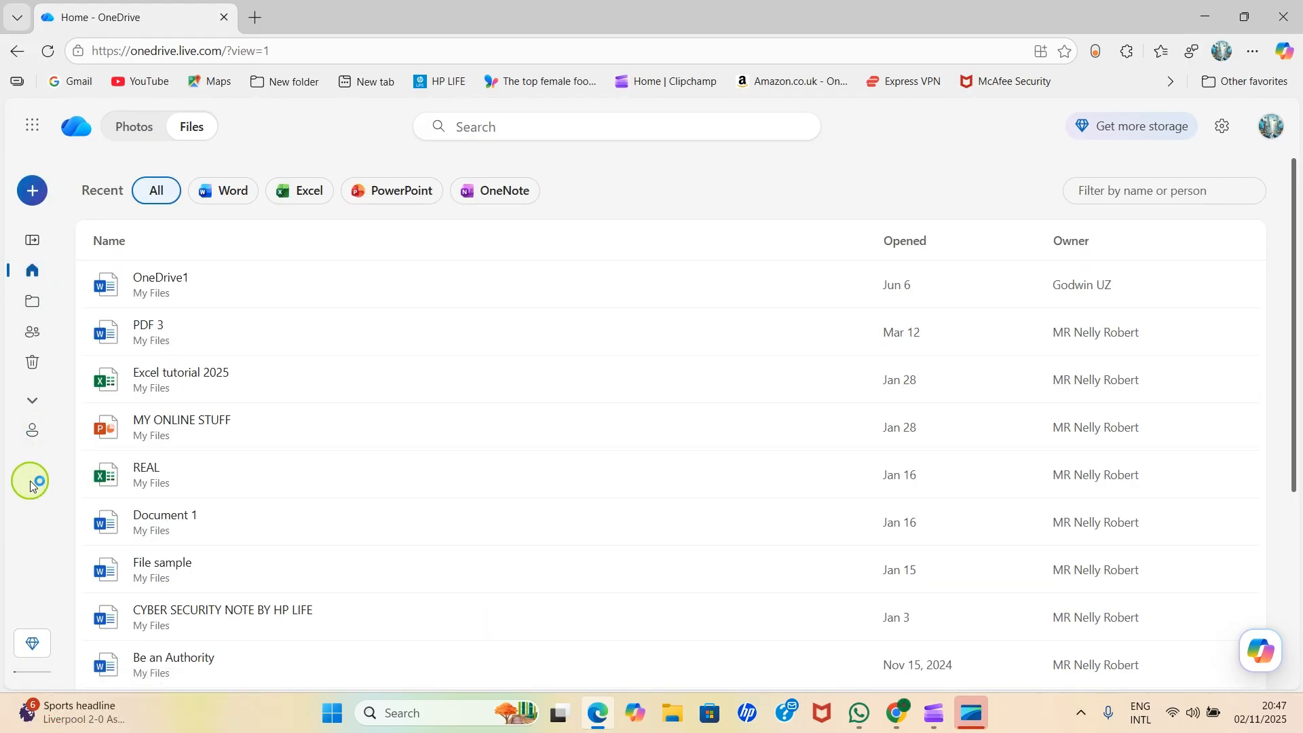
left_click(33, 241)
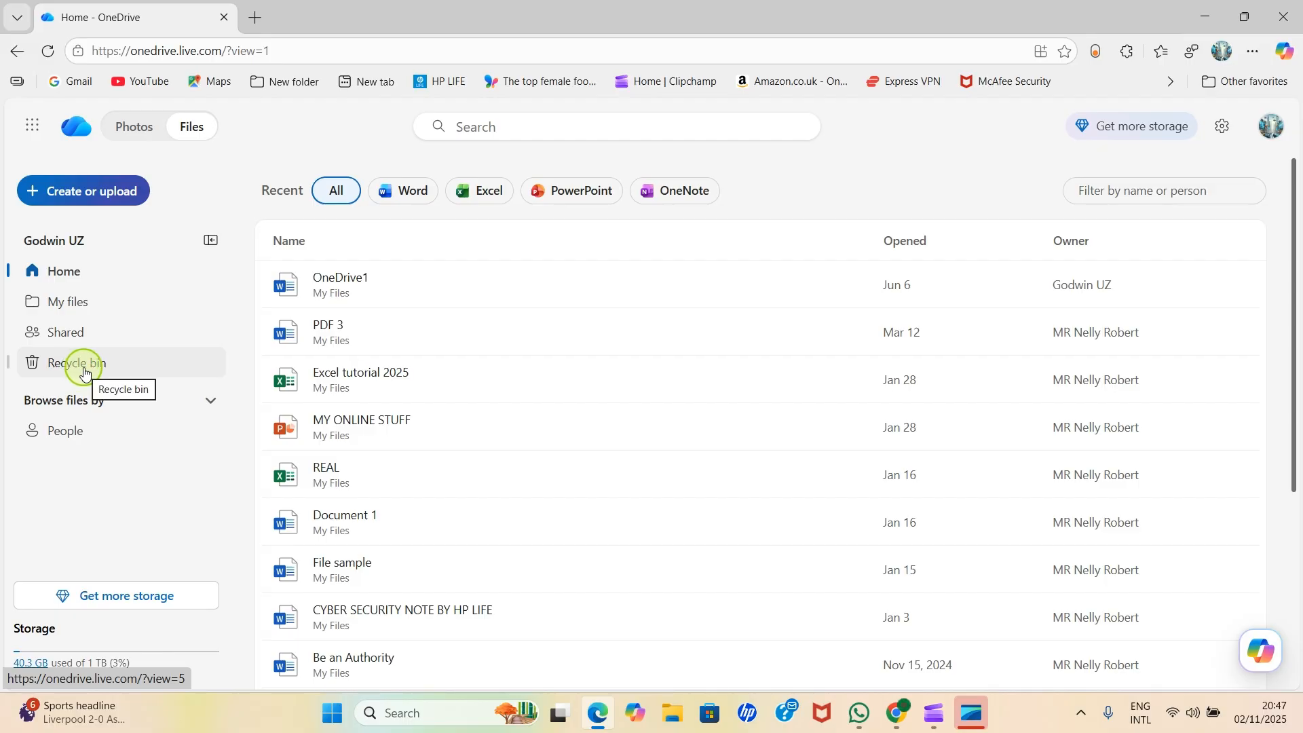
- Return to My files and look through its folders and the loose Word, Excel, PowerPoint and image files
left_click(84, 307)
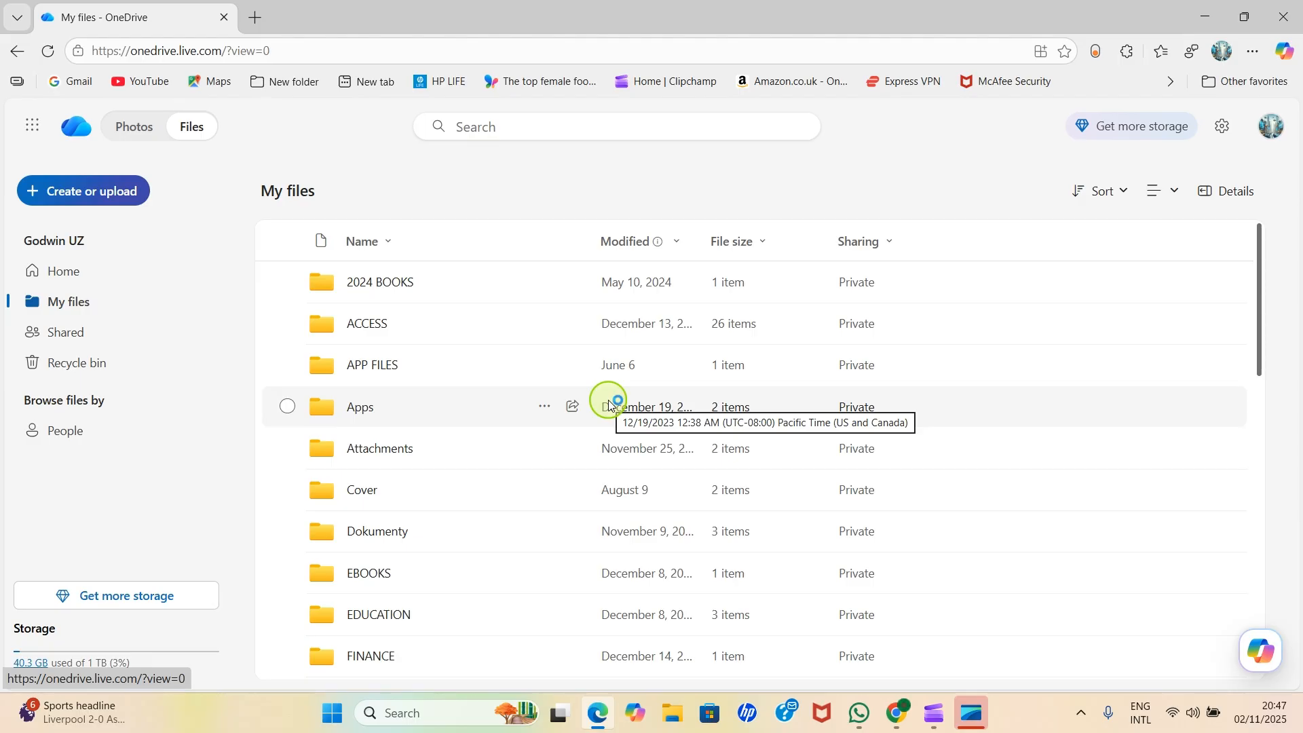
scroll(346, 473, "down", 7)
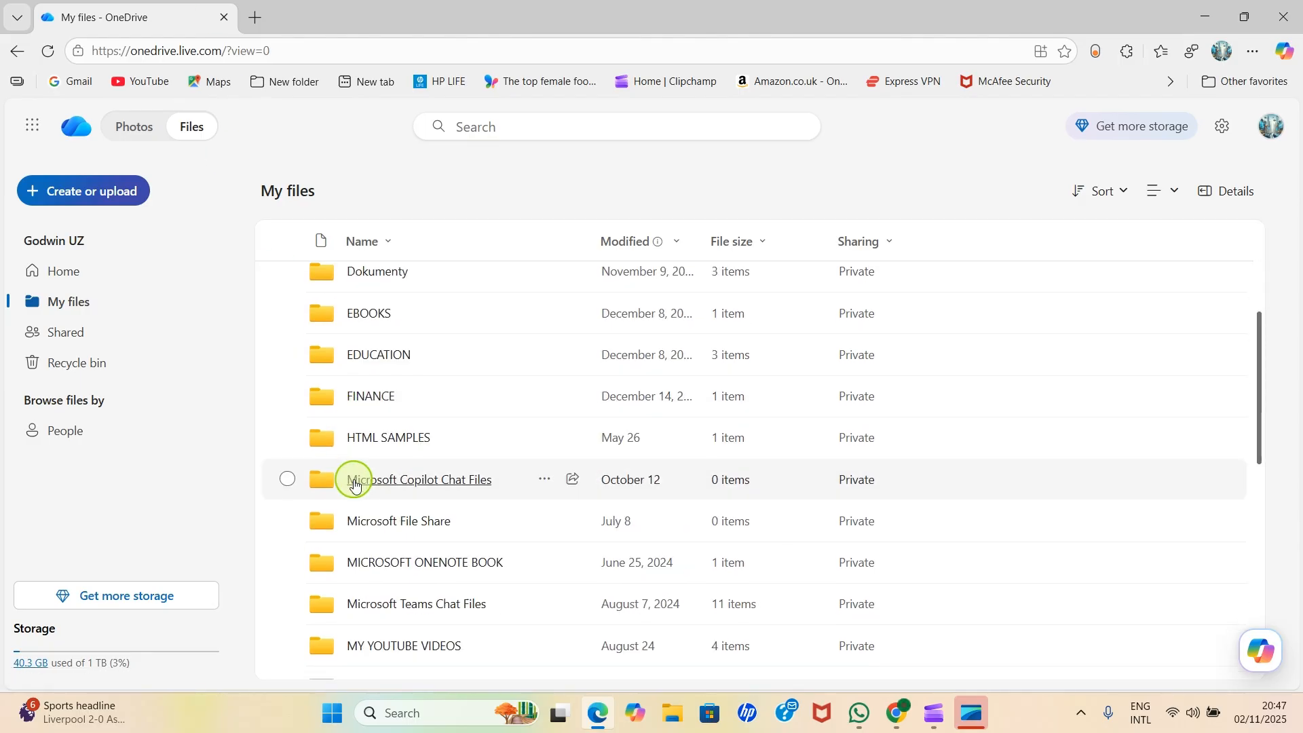
scroll(339, 470, "up", 5)
scroll(349, 480, "down", 4)
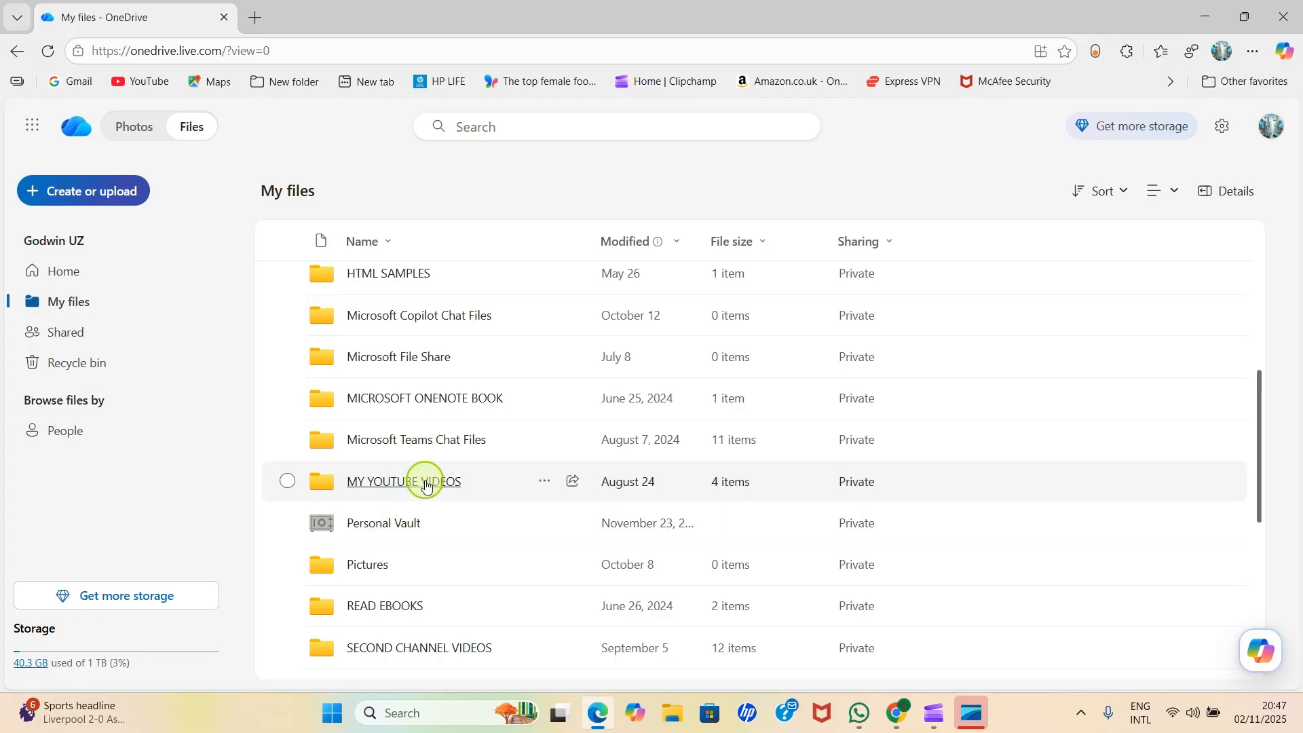
scroll(425, 479, "up", 6)
scroll(428, 463, "down", 12)
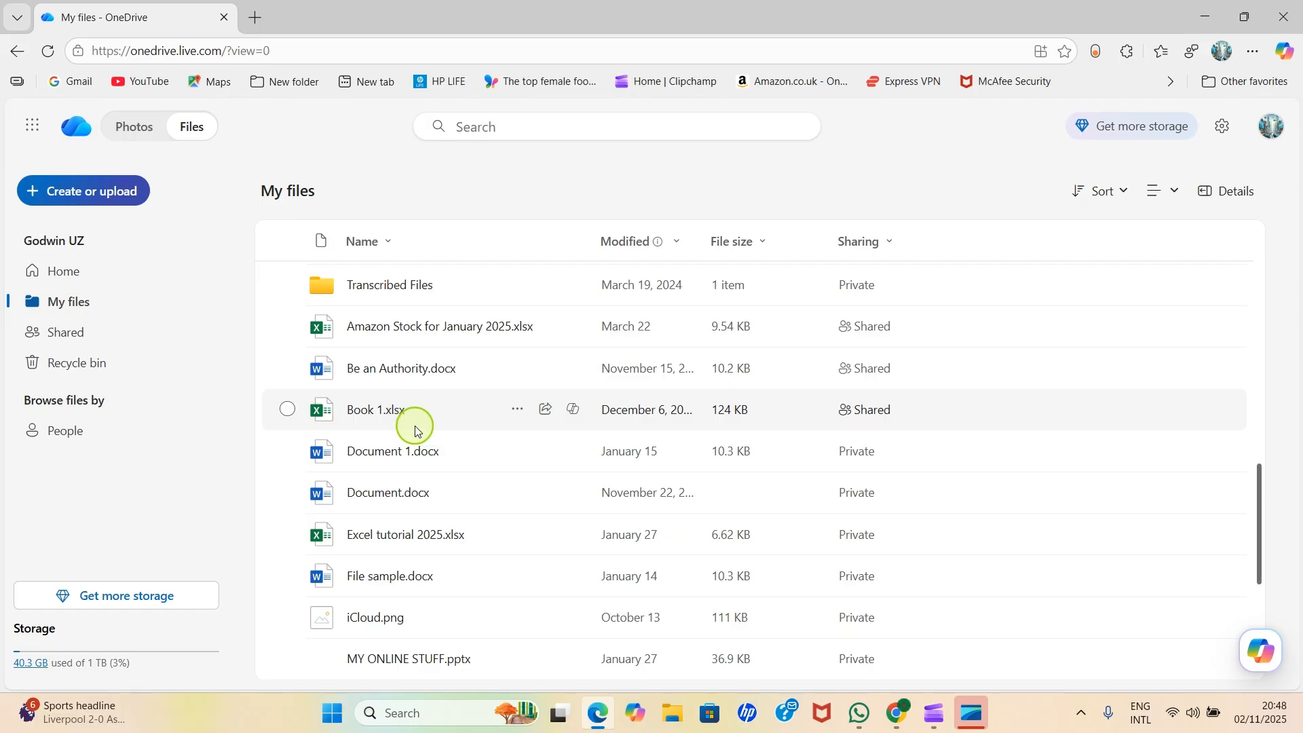
scroll(425, 452, "down", 5)
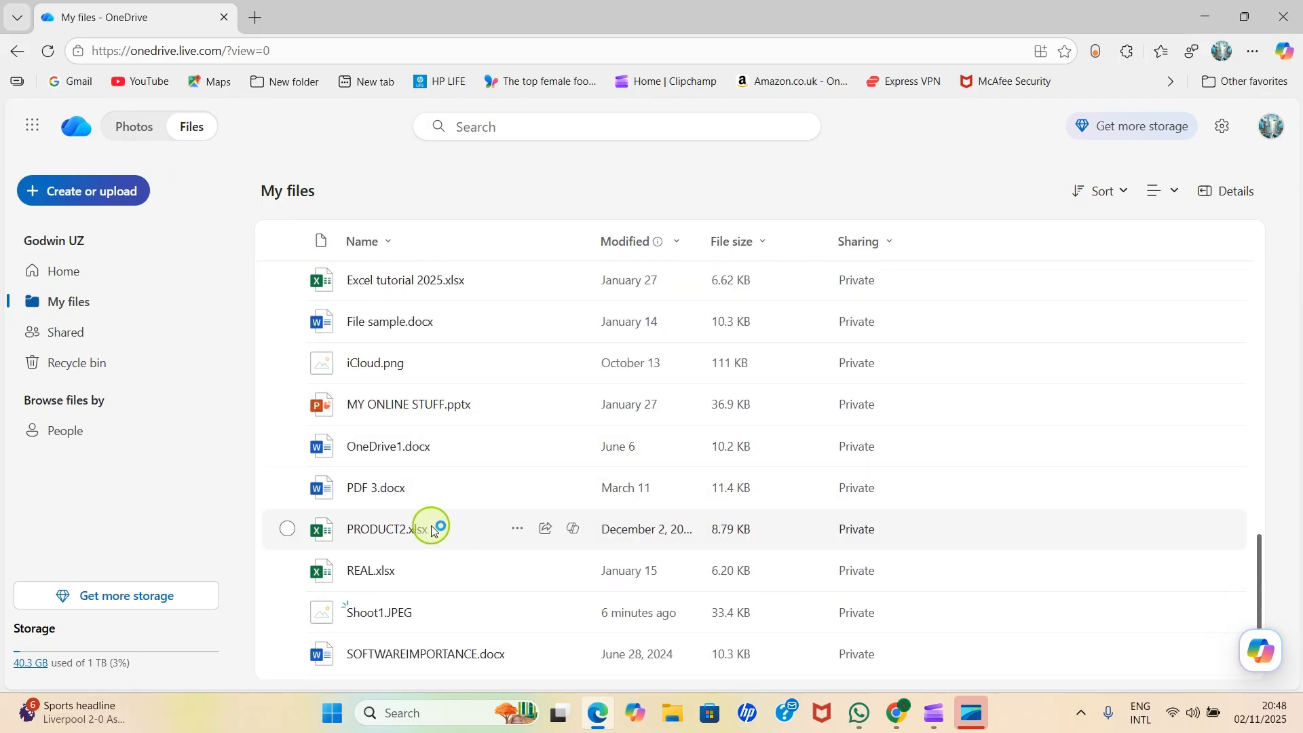
scroll(430, 516, "up", 5)
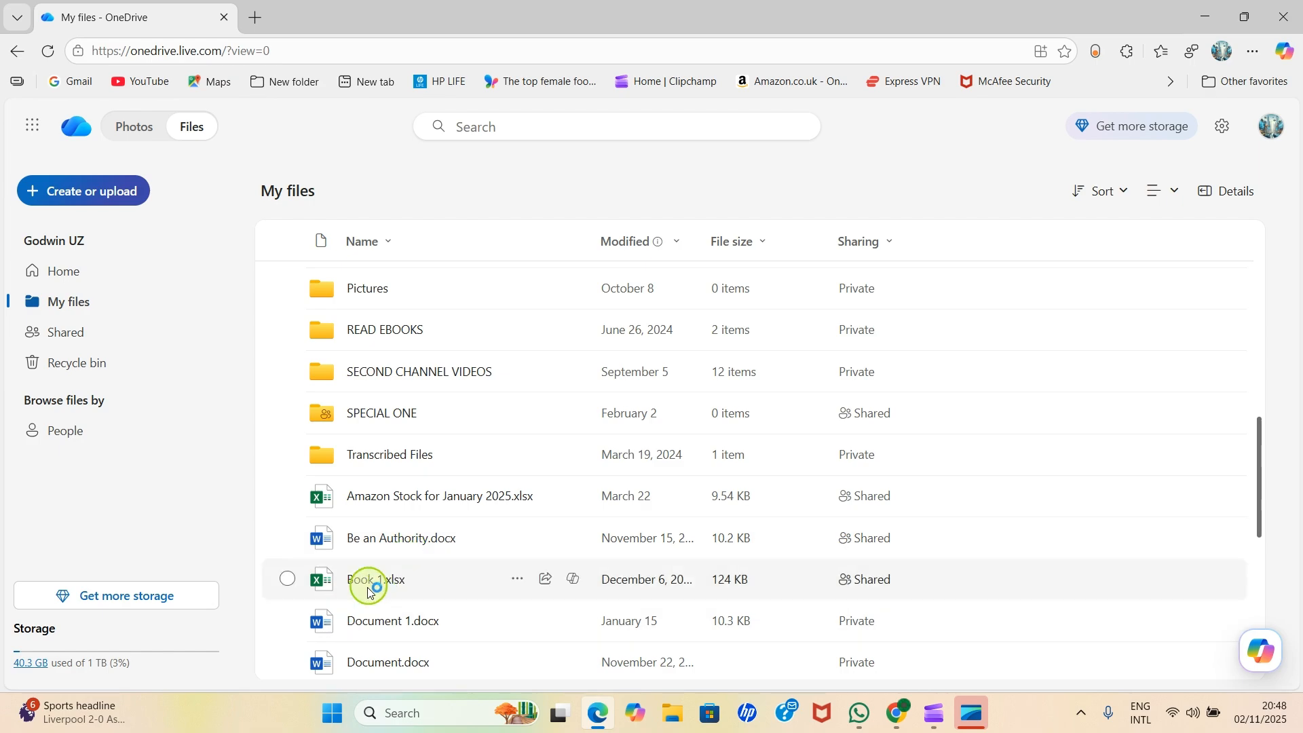
scroll(390, 577, "down", 2)
scroll(420, 567, "down", 2)
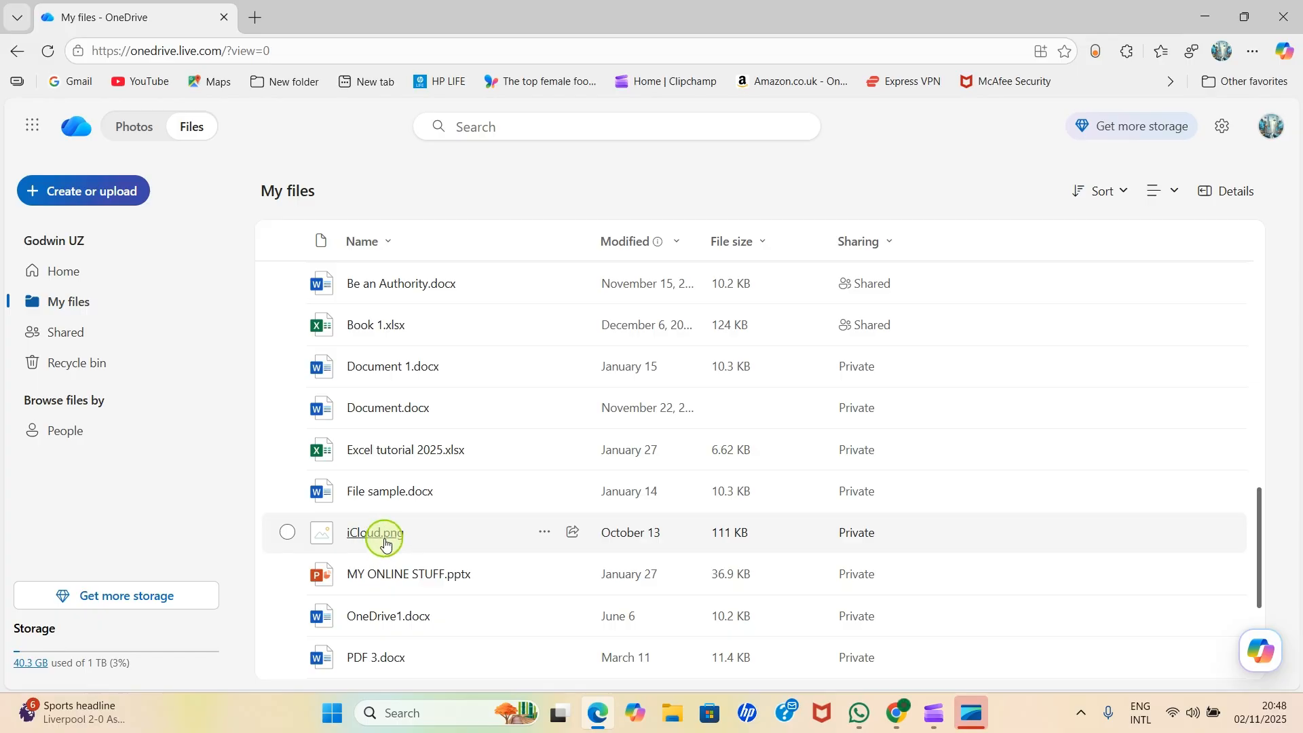
scroll(383, 543, "down", 1)
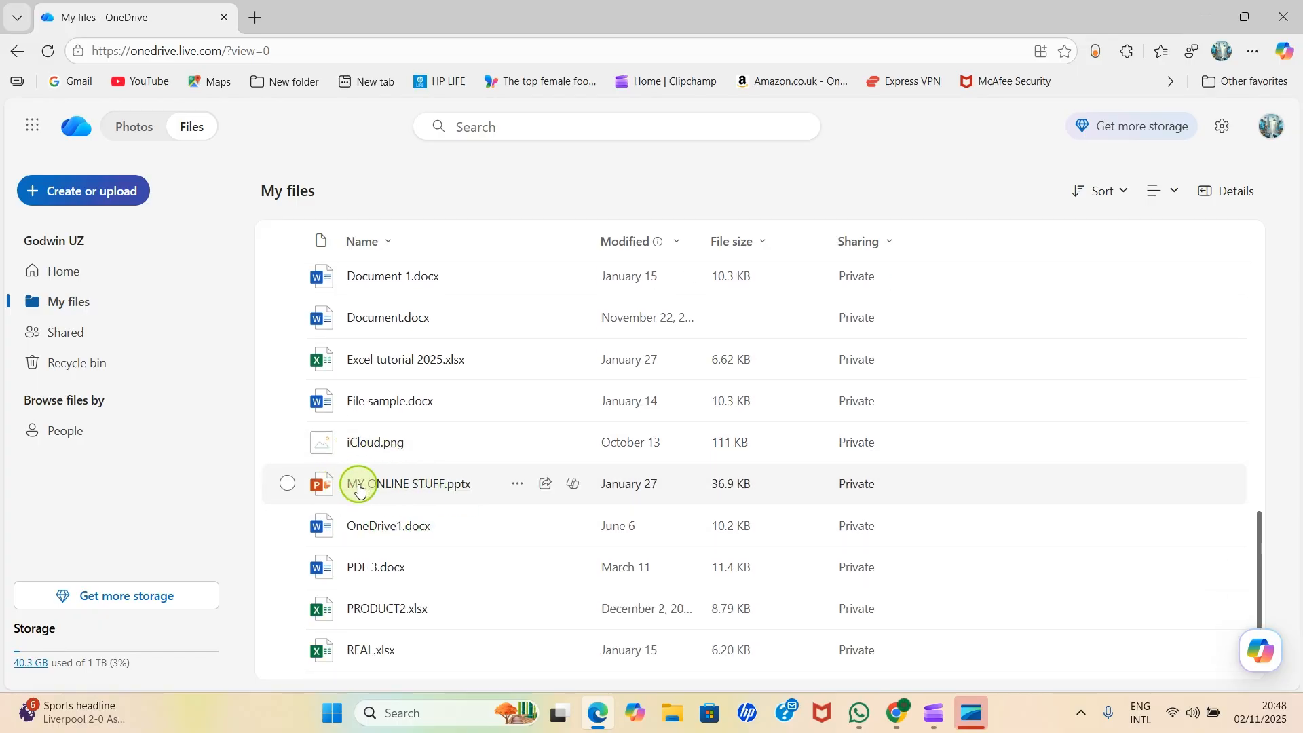
scroll(359, 490, "down", 2)
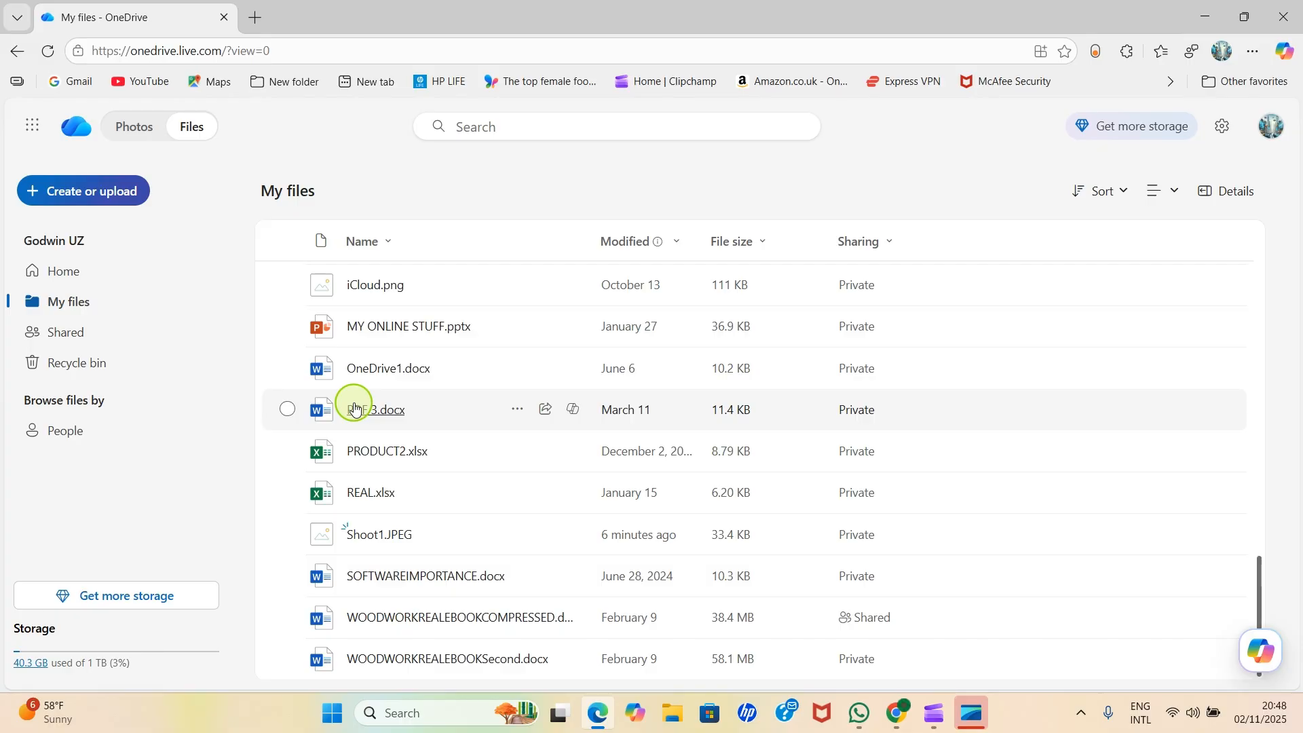
- Create a new folder named DOCUMENTS in My files and locate it in the list
left_click(83, 197)
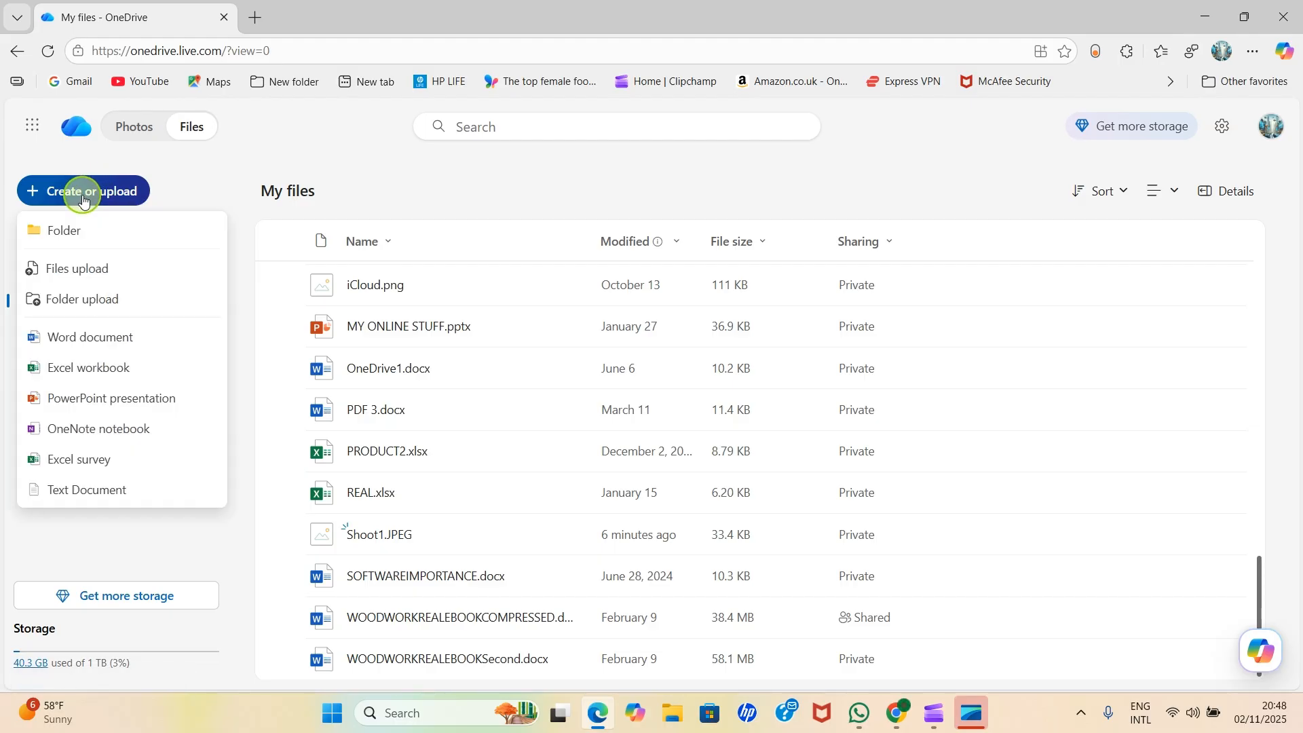
left_click(64, 232)
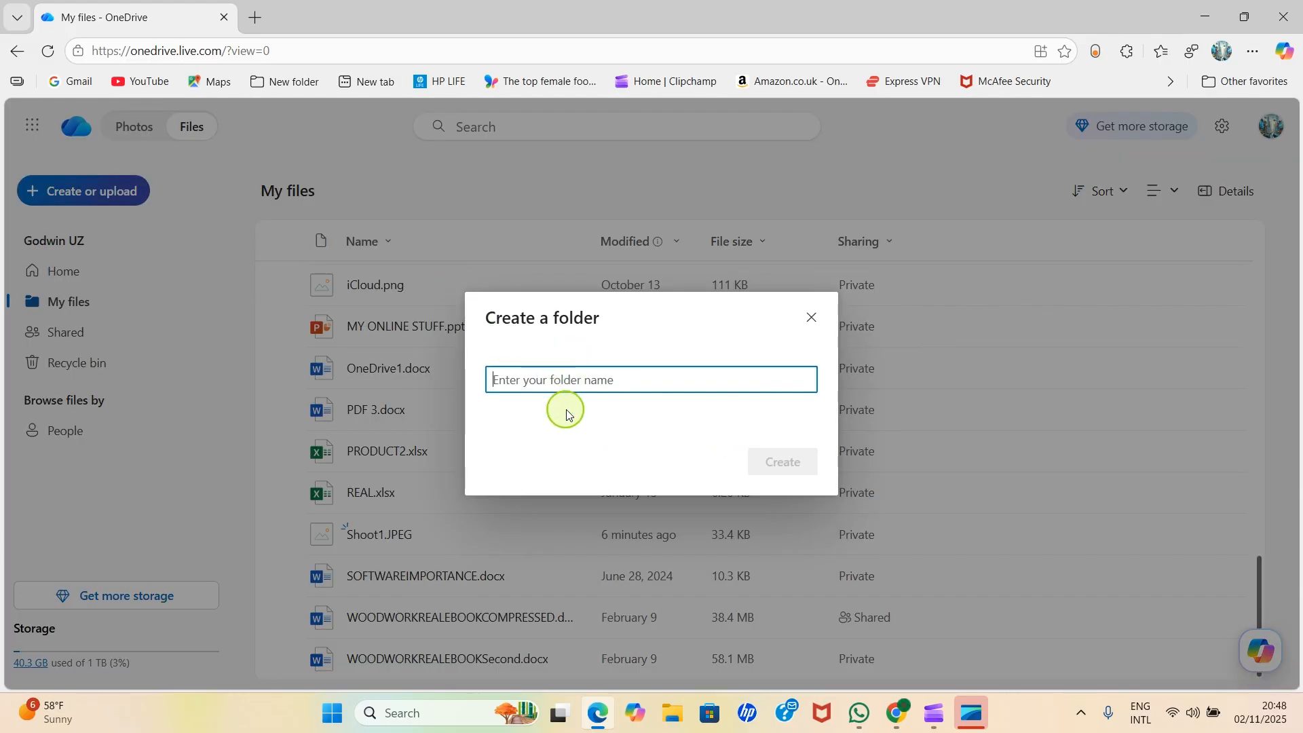
type("DOCUMENTS")
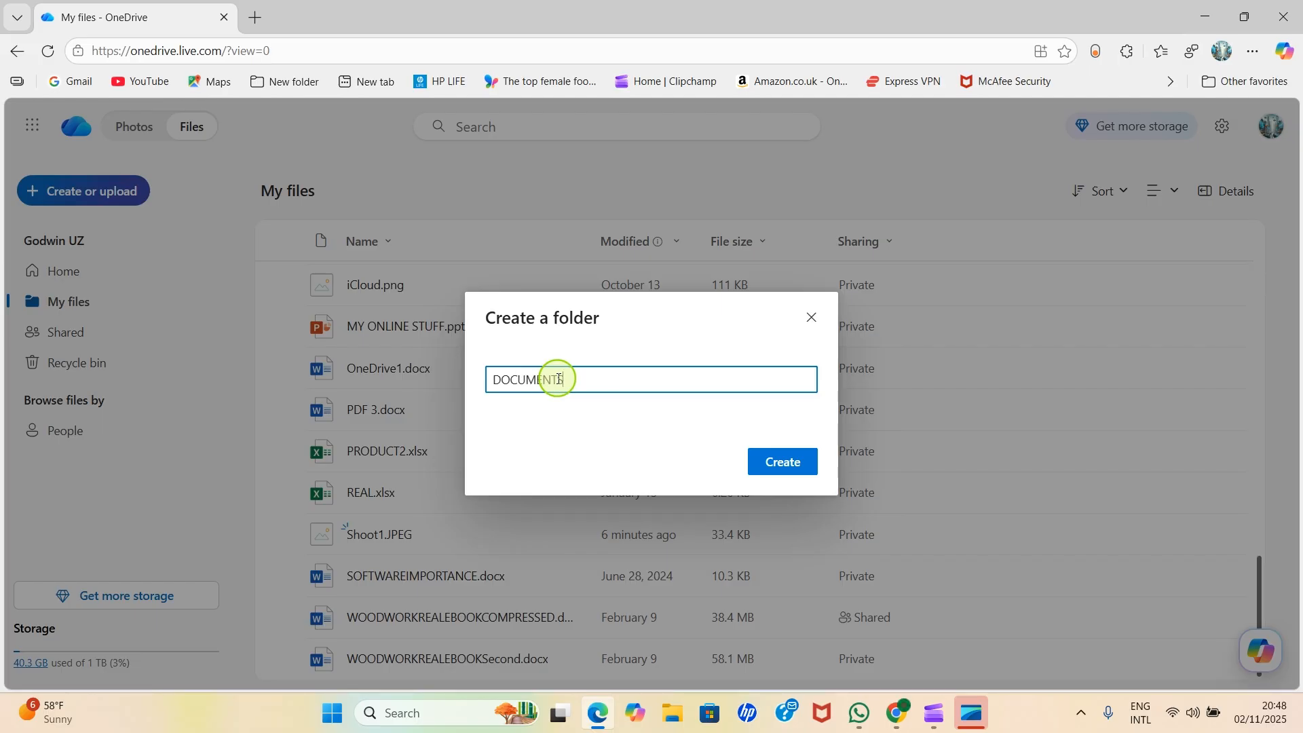
left_click(791, 459)
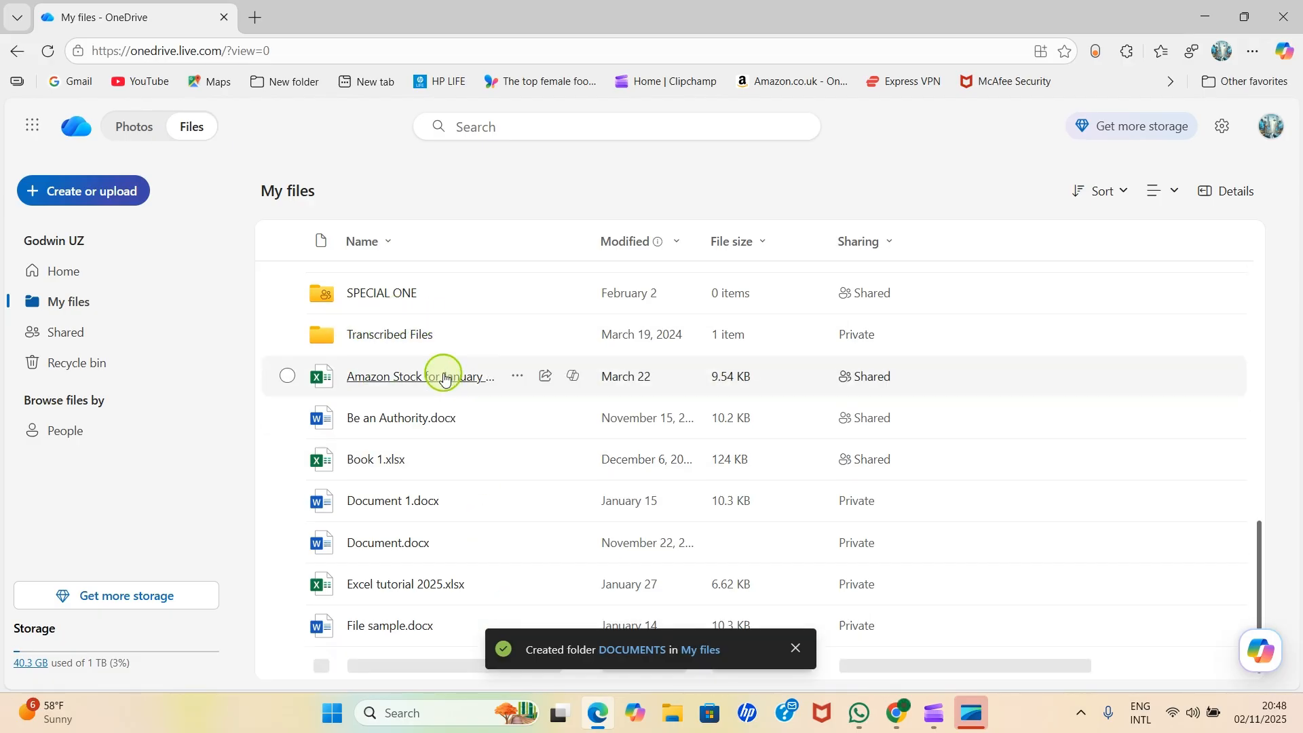
scroll(441, 378, "up", 3)
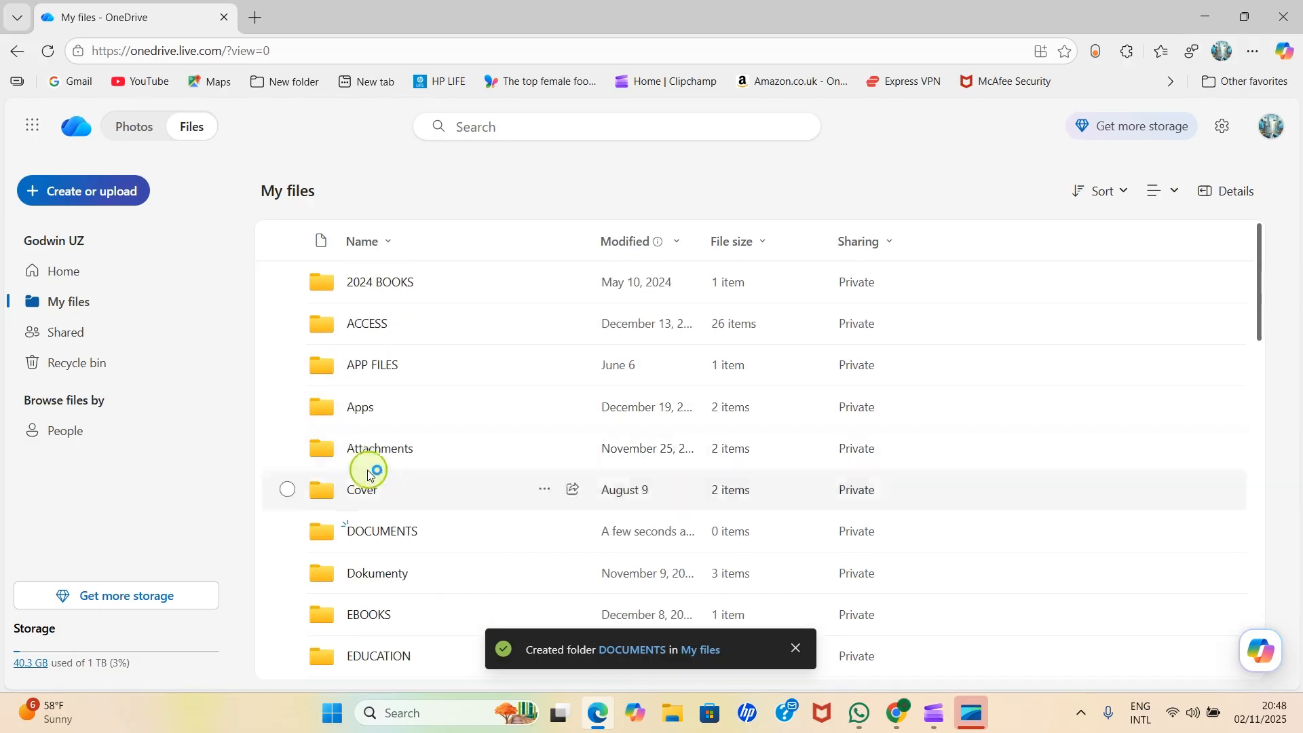
- Select the Word files Be an Authority.docx, Document 1.docx and Document.docx
scroll(312, 445, "down", 1)
scroll(407, 439, "down", 15)
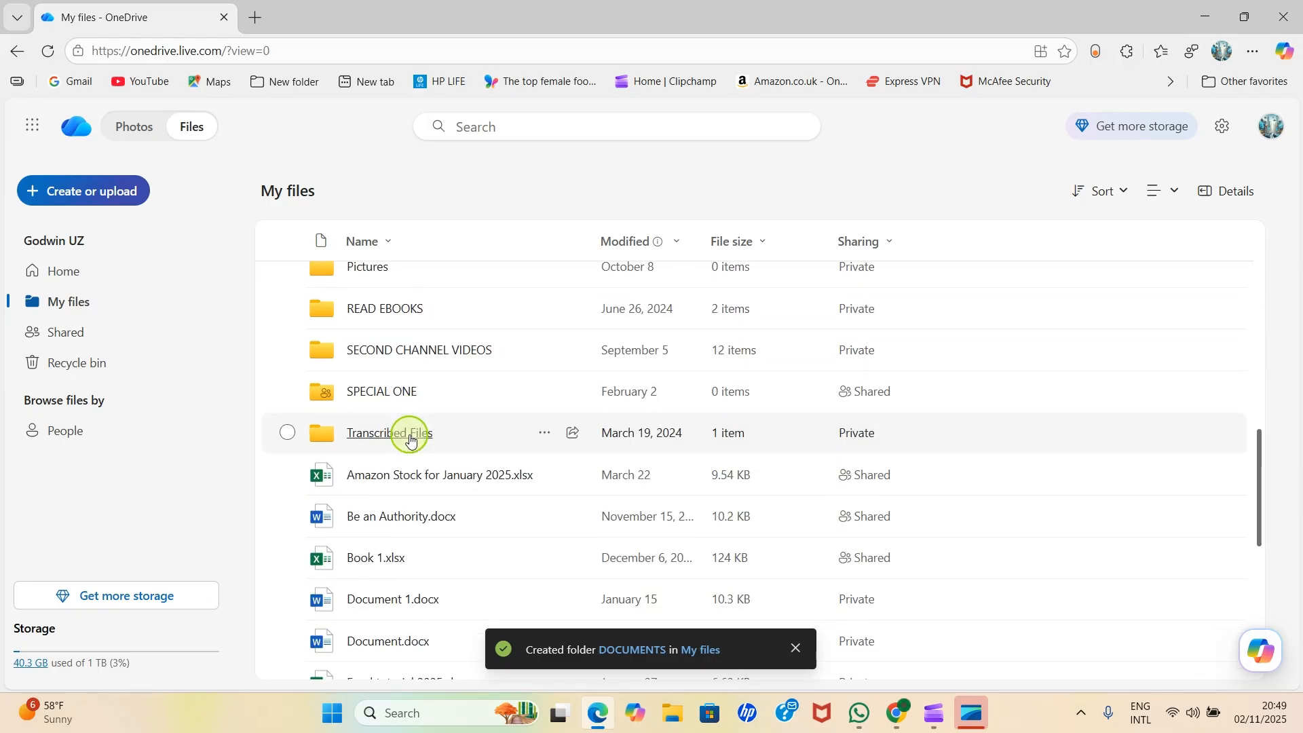
scroll(366, 408, "up", 3)
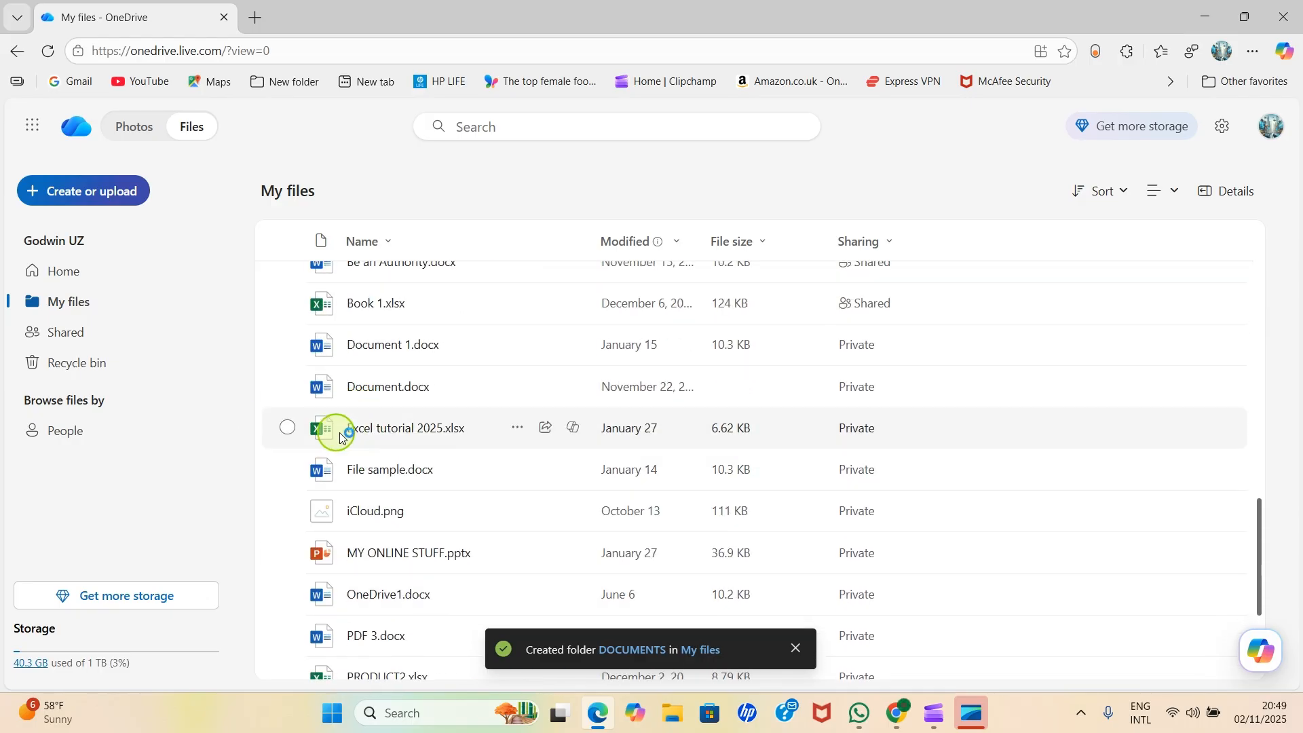
scroll(363, 407, "up", 2)
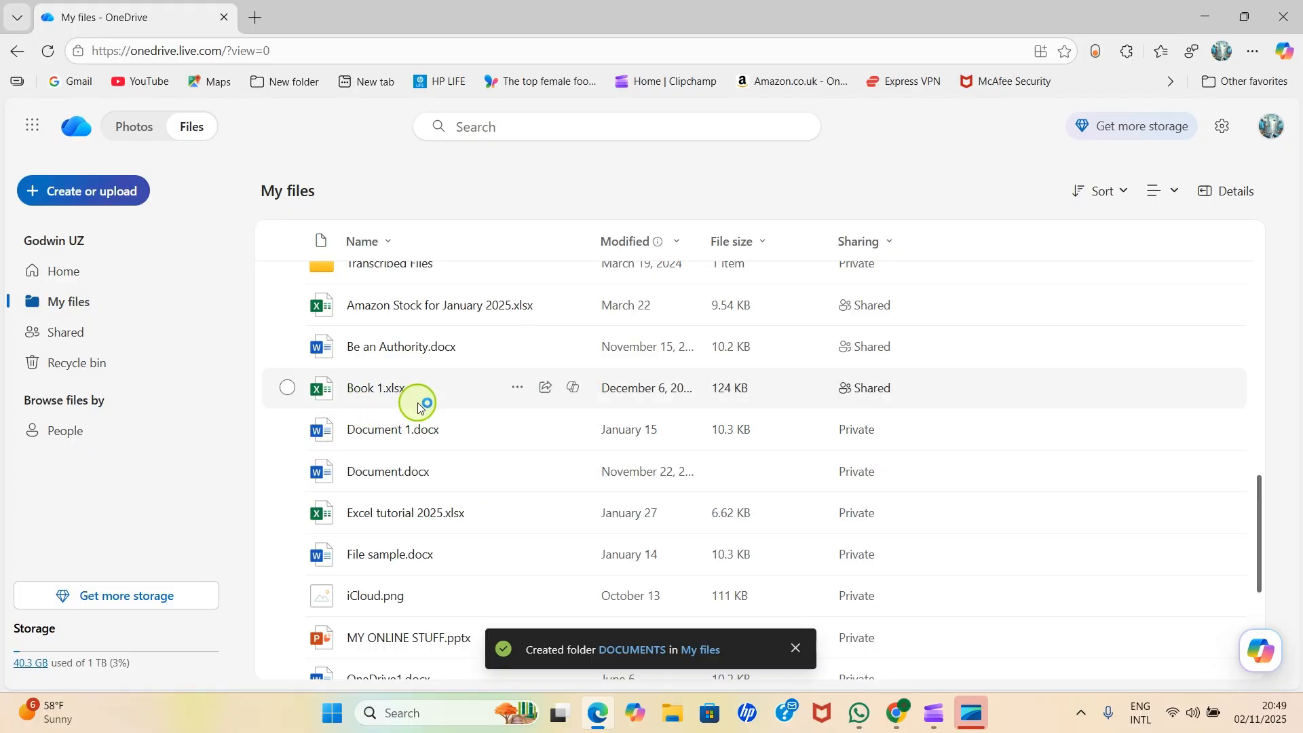
scroll(407, 421, "up", 3)
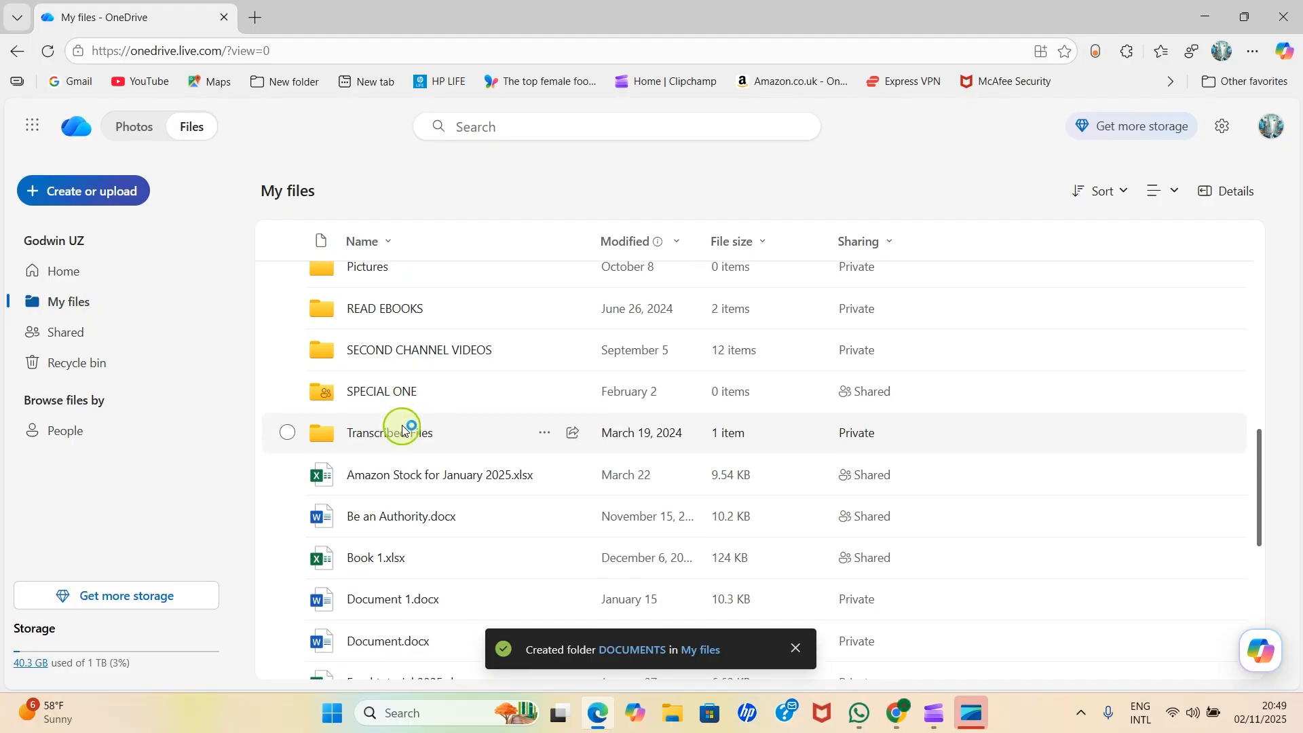
left_click(287, 519)
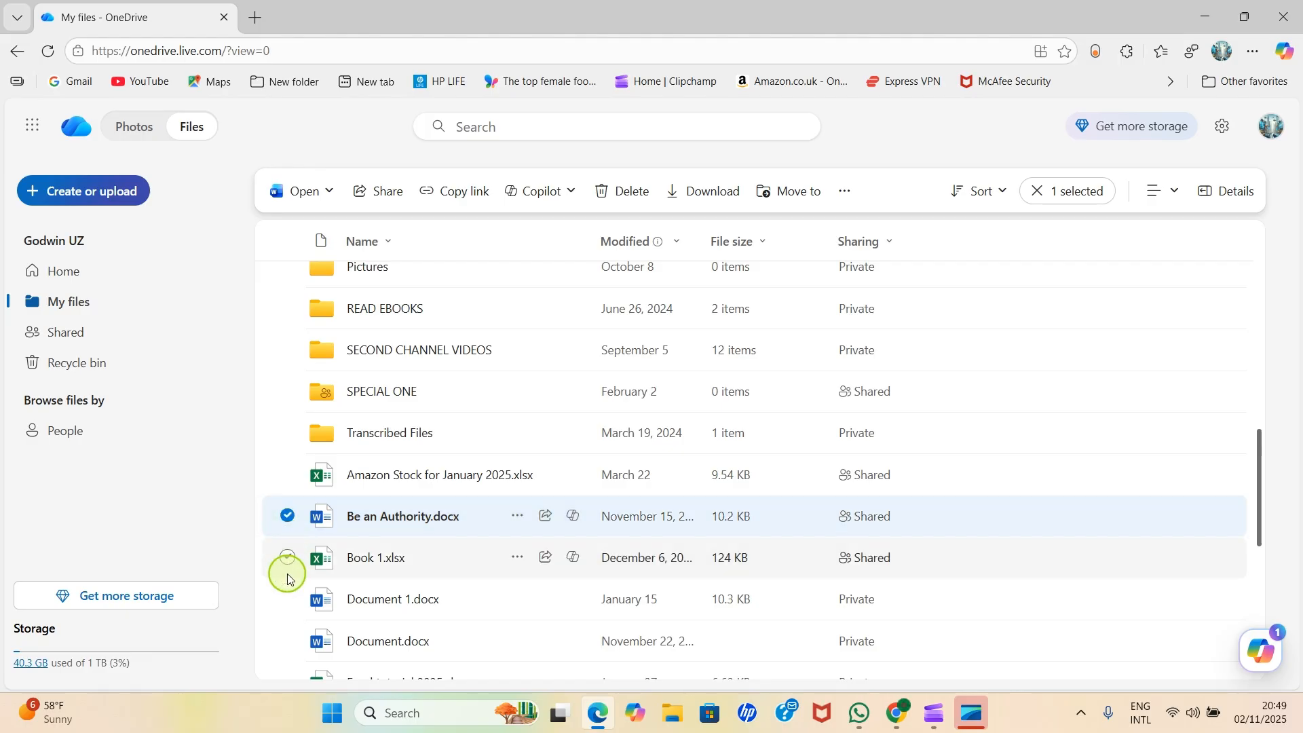
left_click(287, 601)
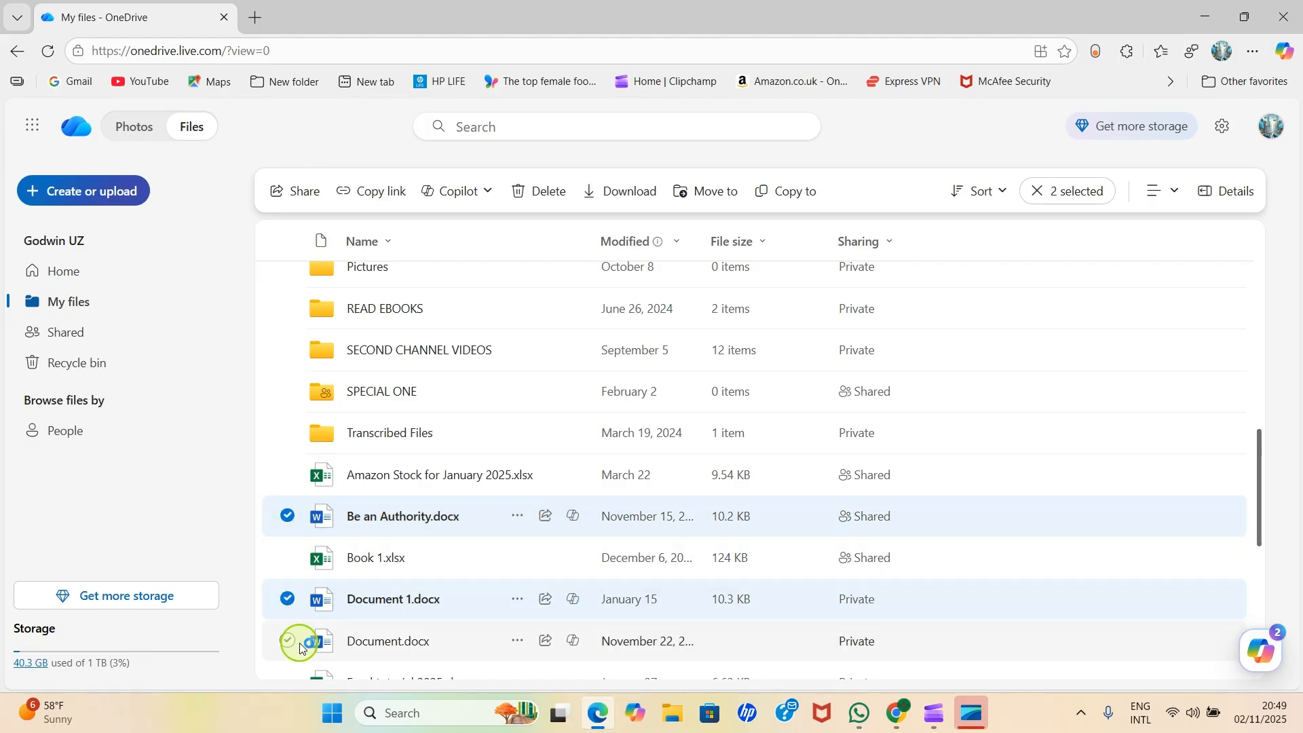
left_click(288, 642)
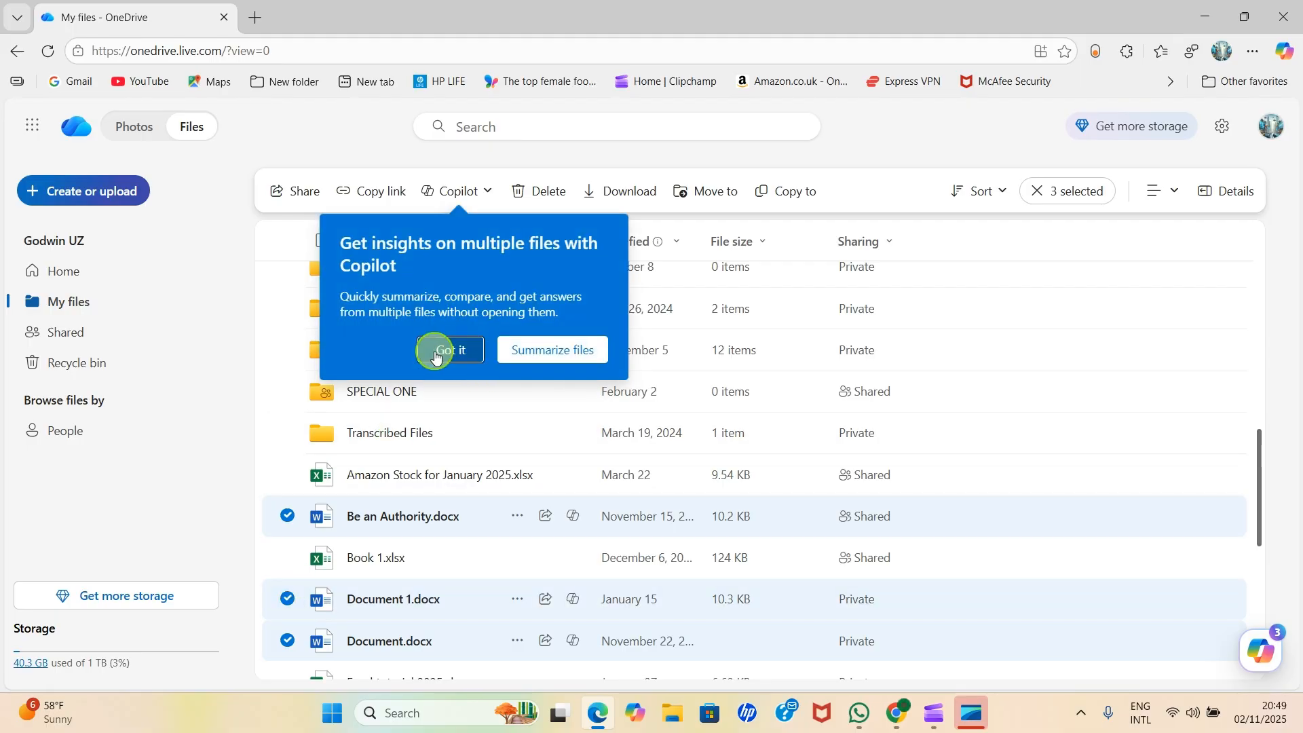
- Add File sample.docx, OneDrive1.docx, PDF 3.docx and the two WOODWORKREALEBOOK Word files to the selection
left_click(526, 348)
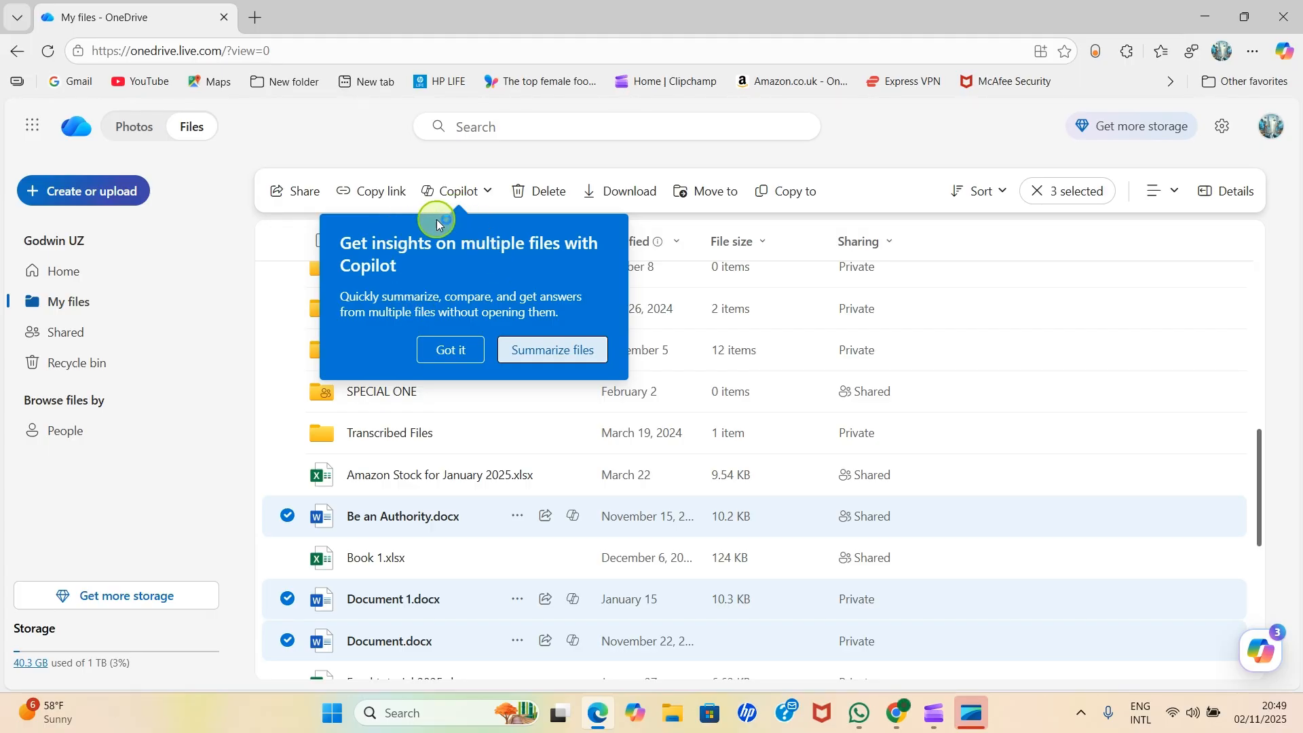
scroll(329, 559, "down", 2)
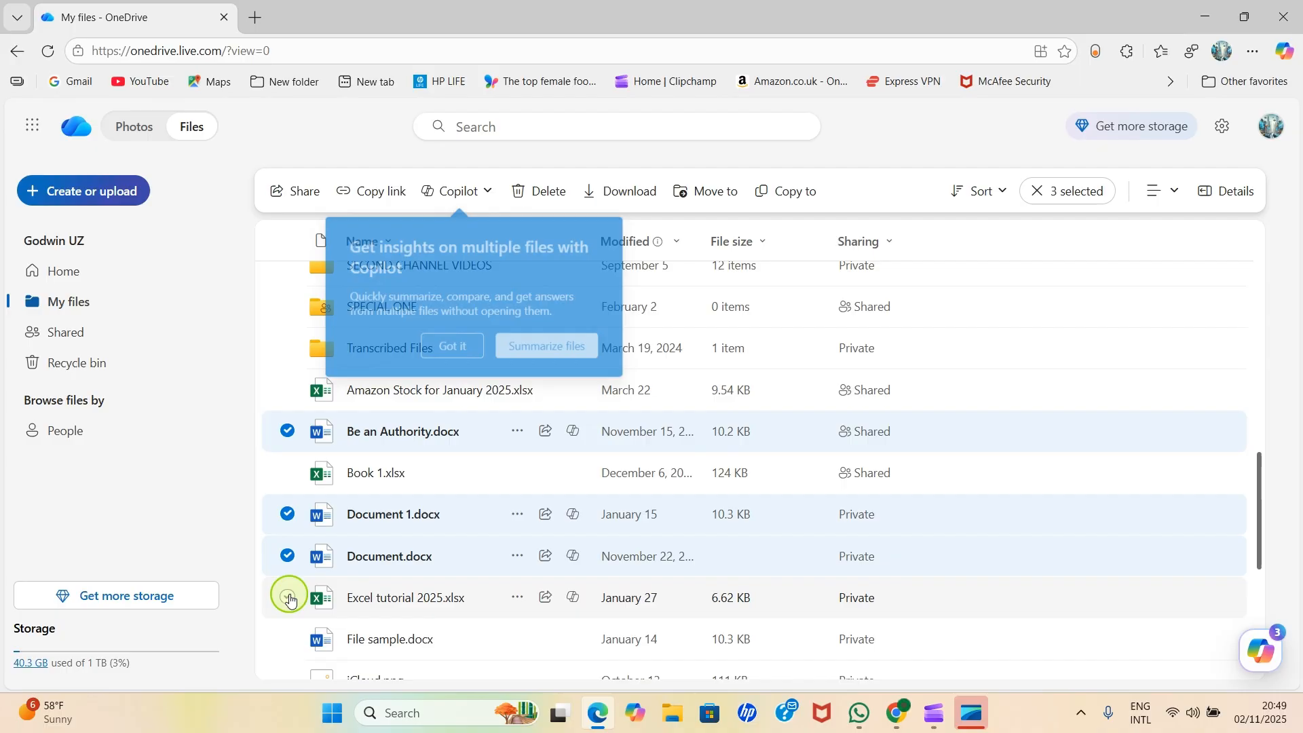
scroll(285, 613, "down", 1)
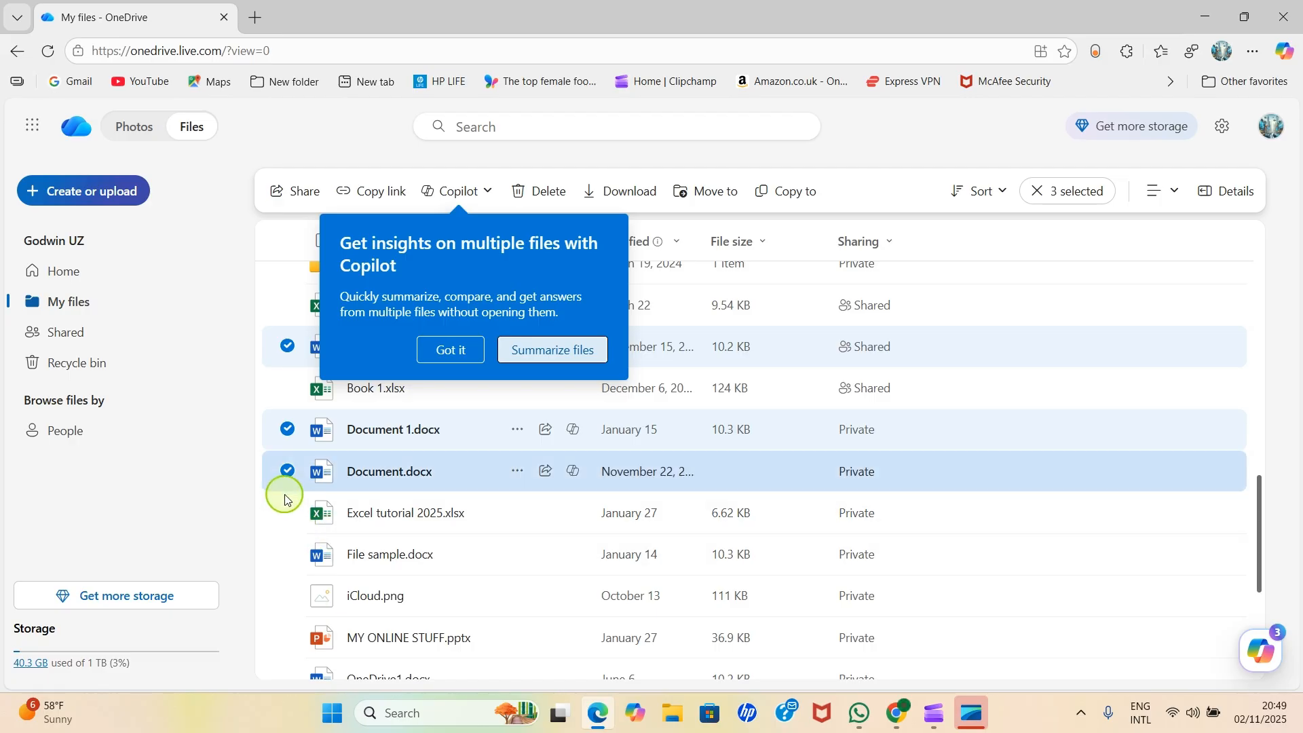
left_click(287, 553)
scroll(294, 594, "down", 1)
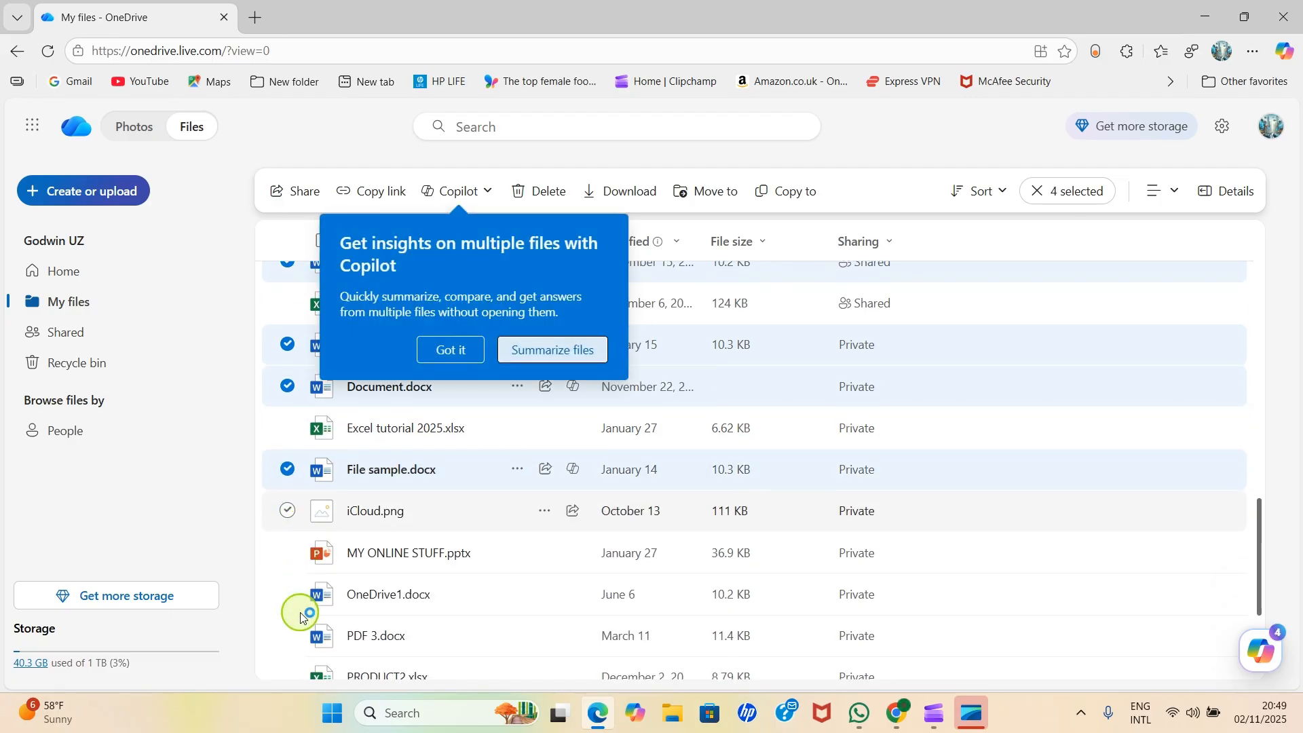
left_click(290, 595)
scroll(293, 600, "down", 2)
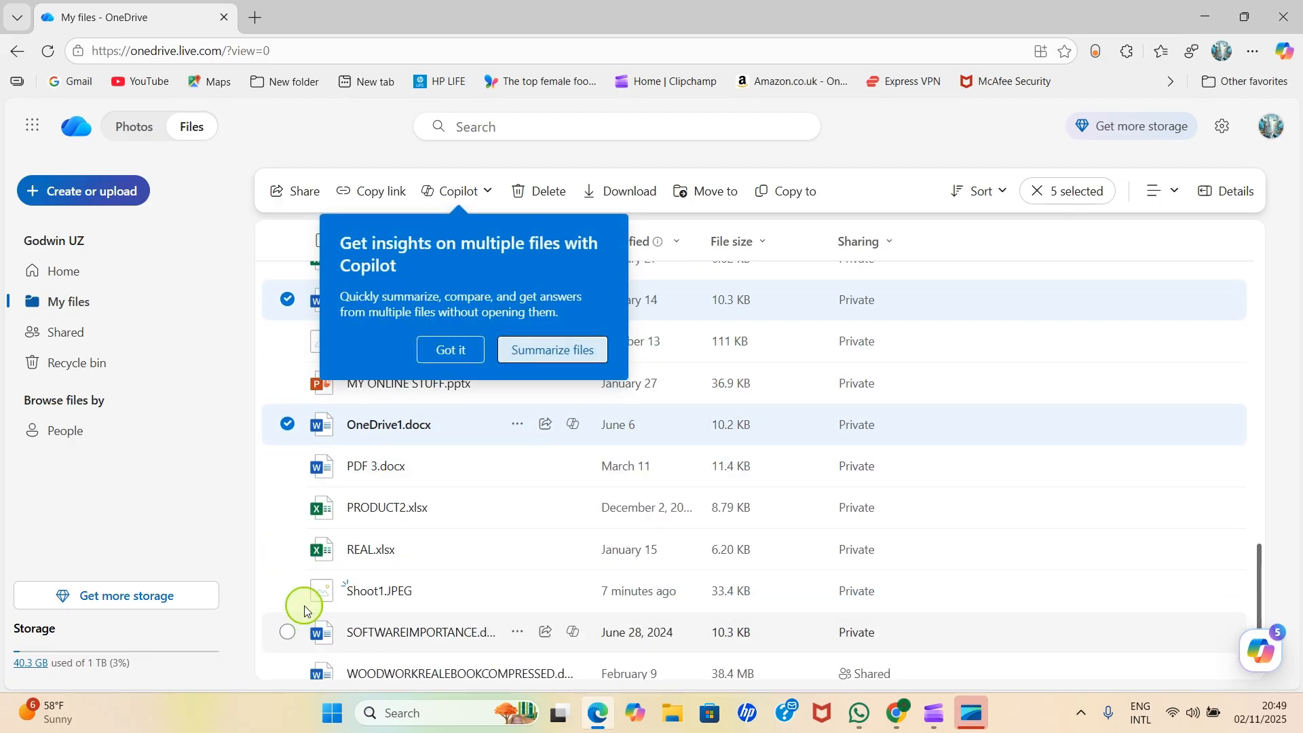
scroll(299, 502, "up", 1)
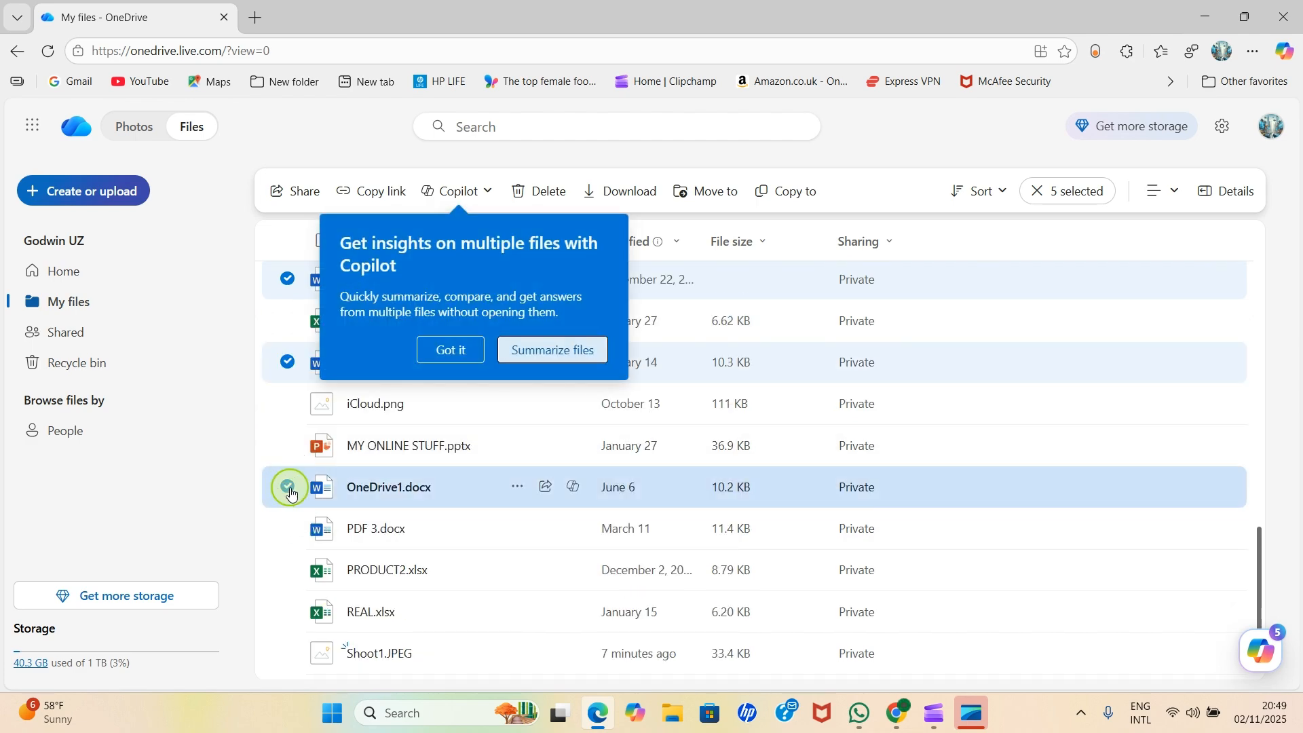
left_click(289, 527)
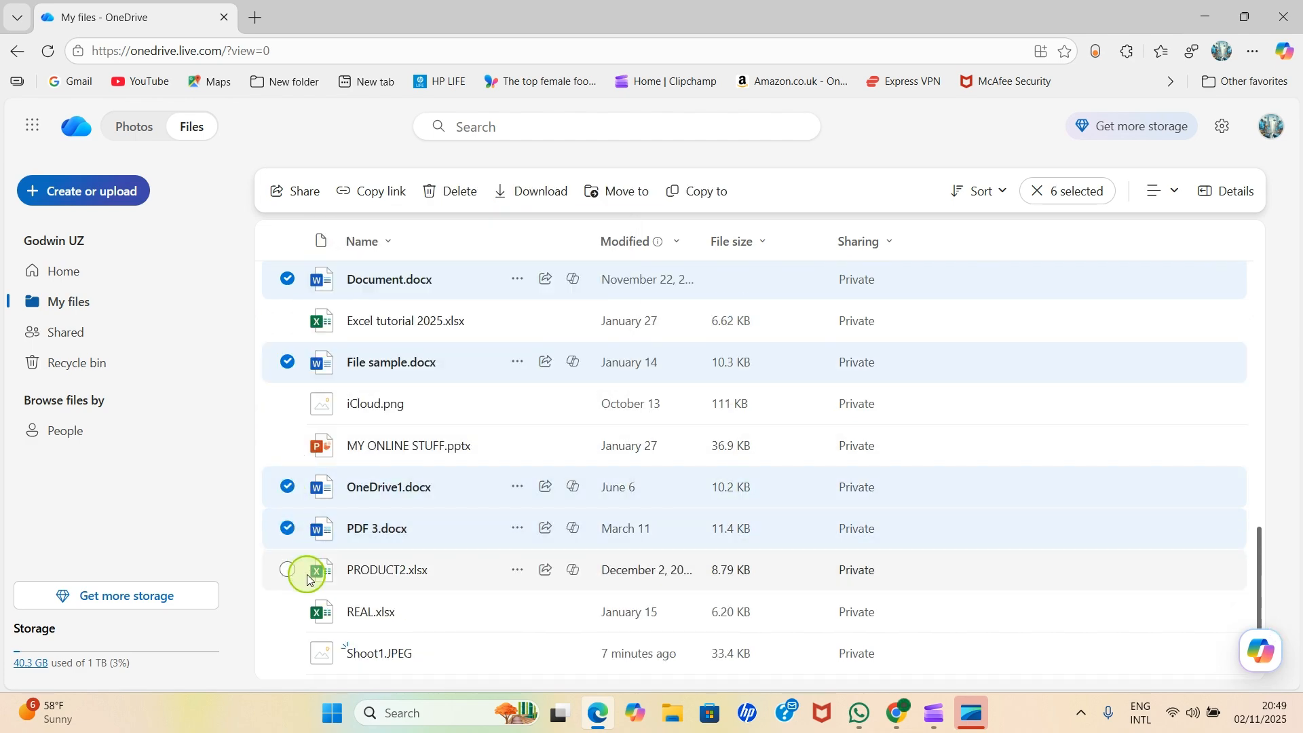
scroll(309, 584, "down", 2)
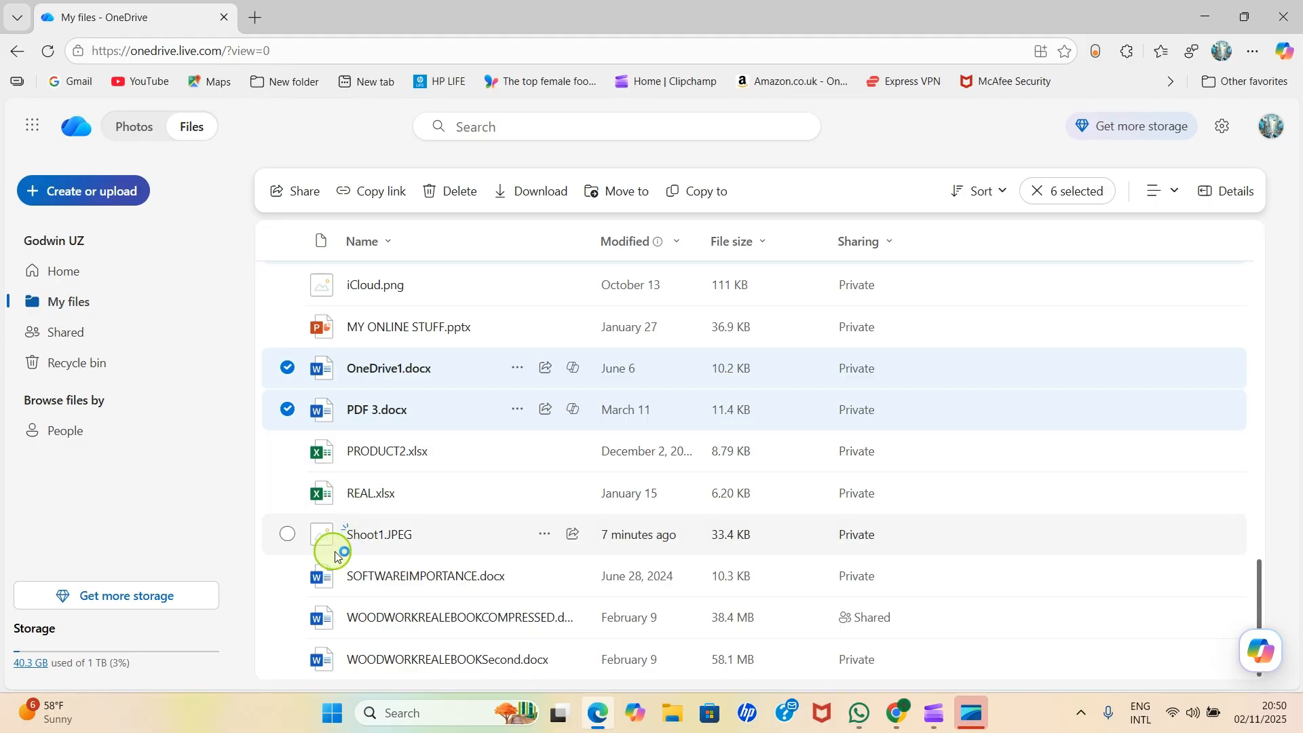
left_click(285, 616)
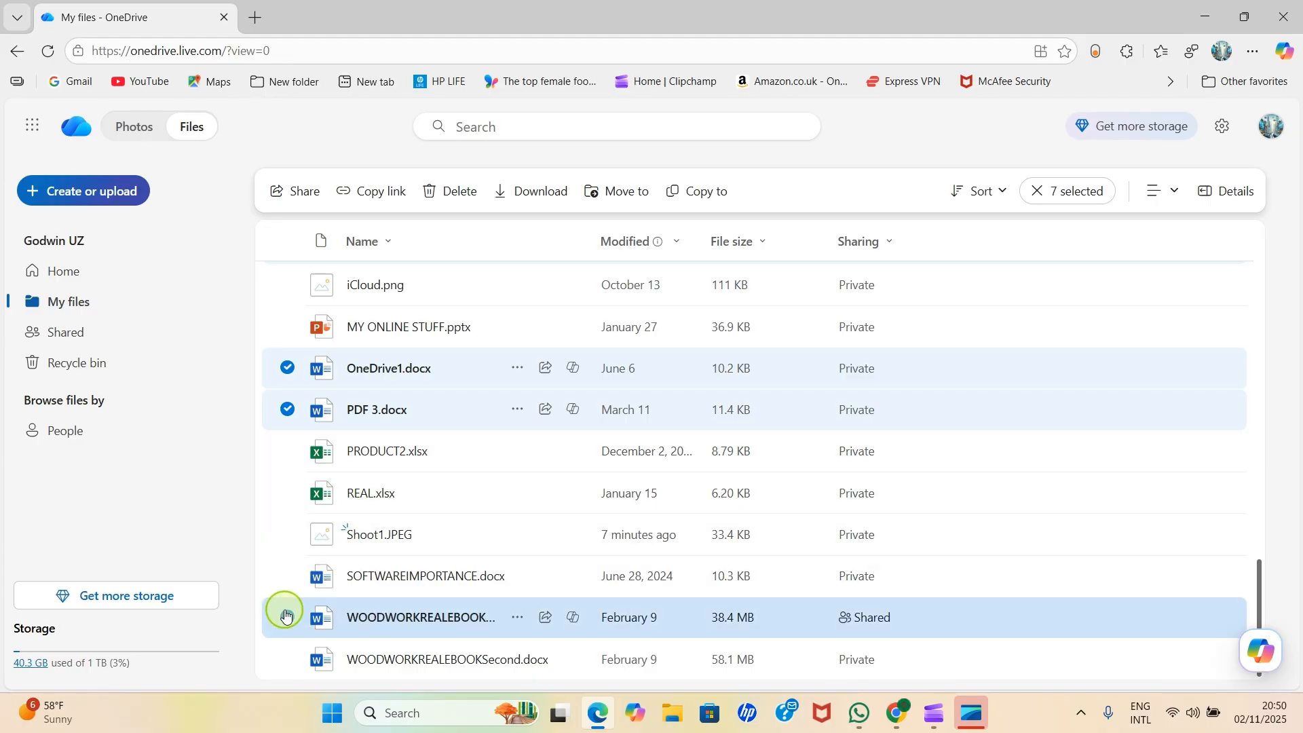
left_click(283, 661)
- Move the selected Word files from My files into the DOCUMENTS folder
scroll(450, 413, "up", 5)
scroll(451, 414, "up", 4)
scroll(451, 415, "down", 3)
scroll(437, 446, "up", 7)
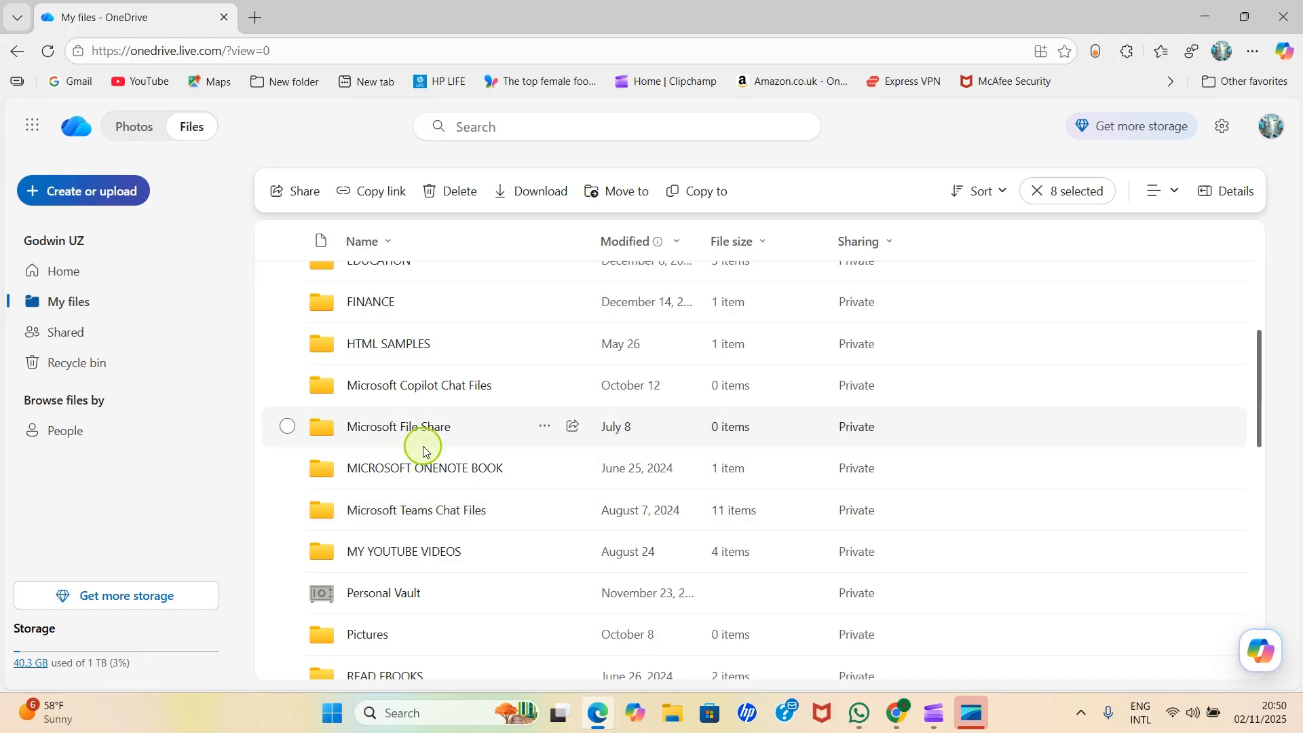
left_click(620, 198)
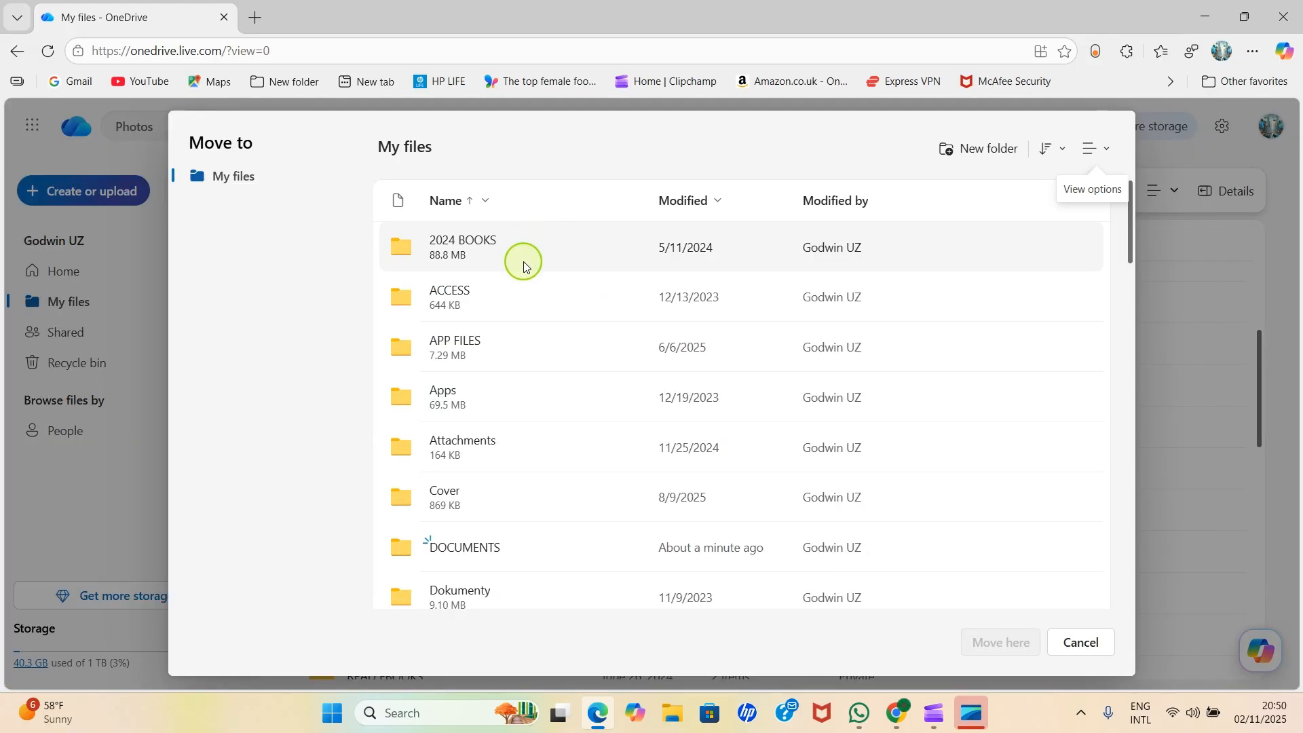
scroll(495, 373, "down", 6)
scroll(495, 372, "up", 5)
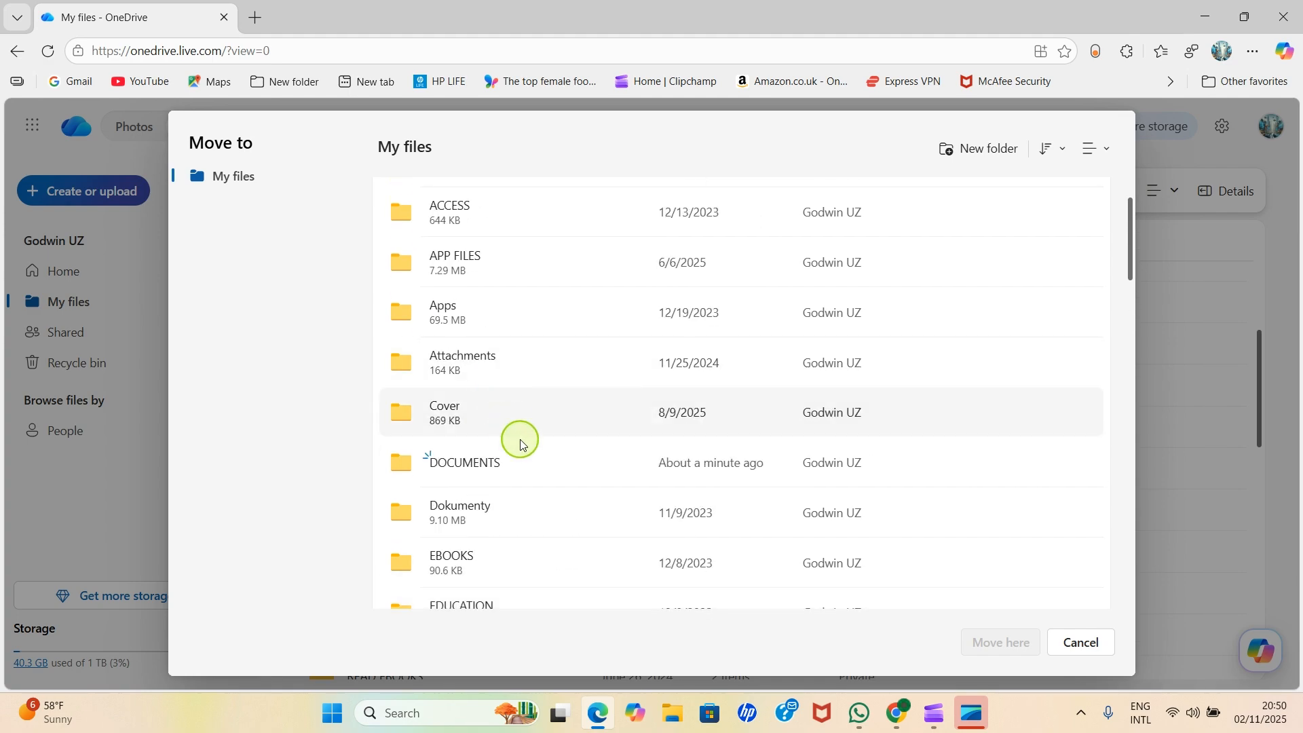
left_click(434, 475)
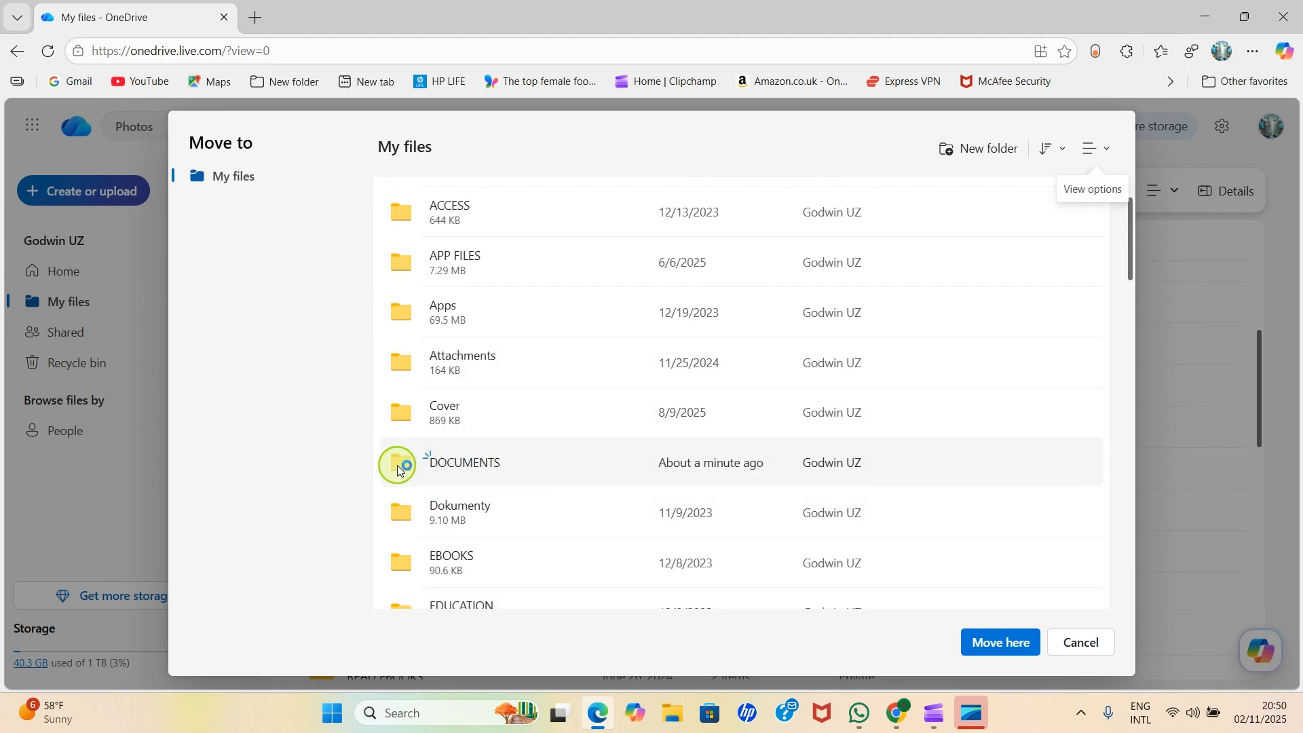
left_click(456, 464)
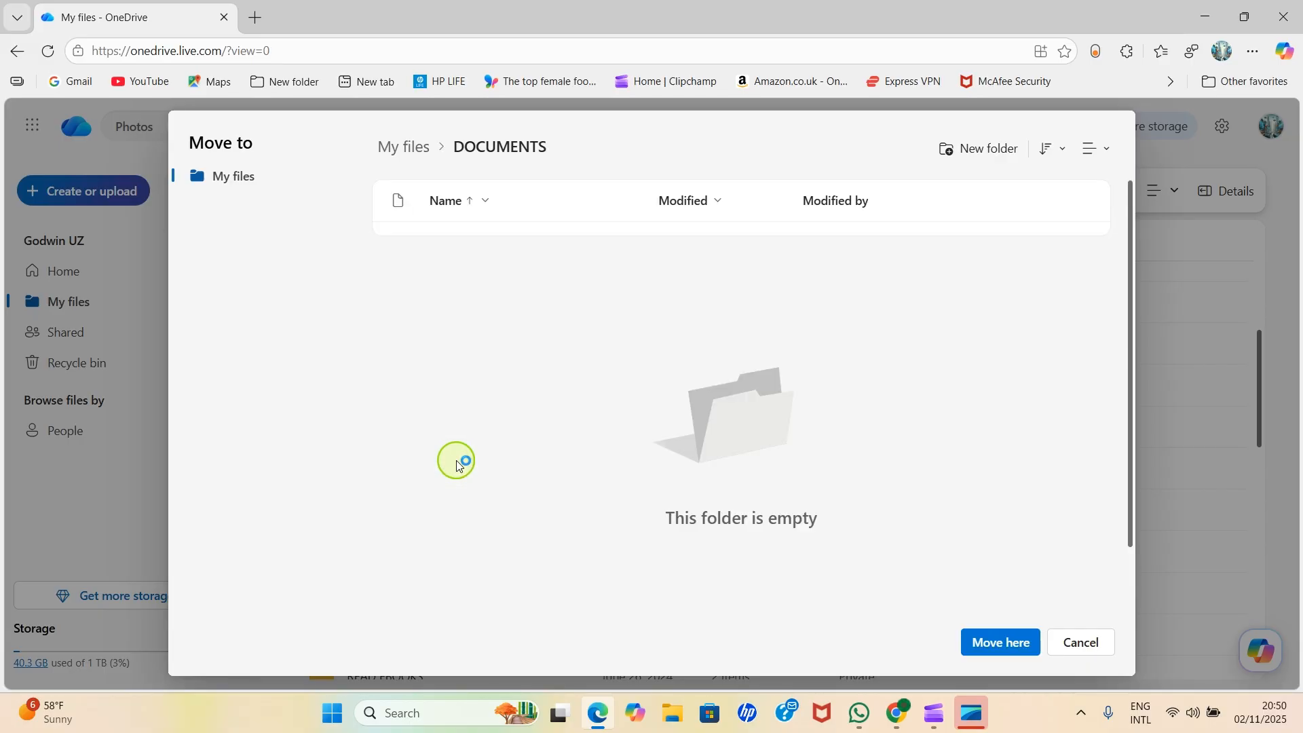
left_click(1010, 647)
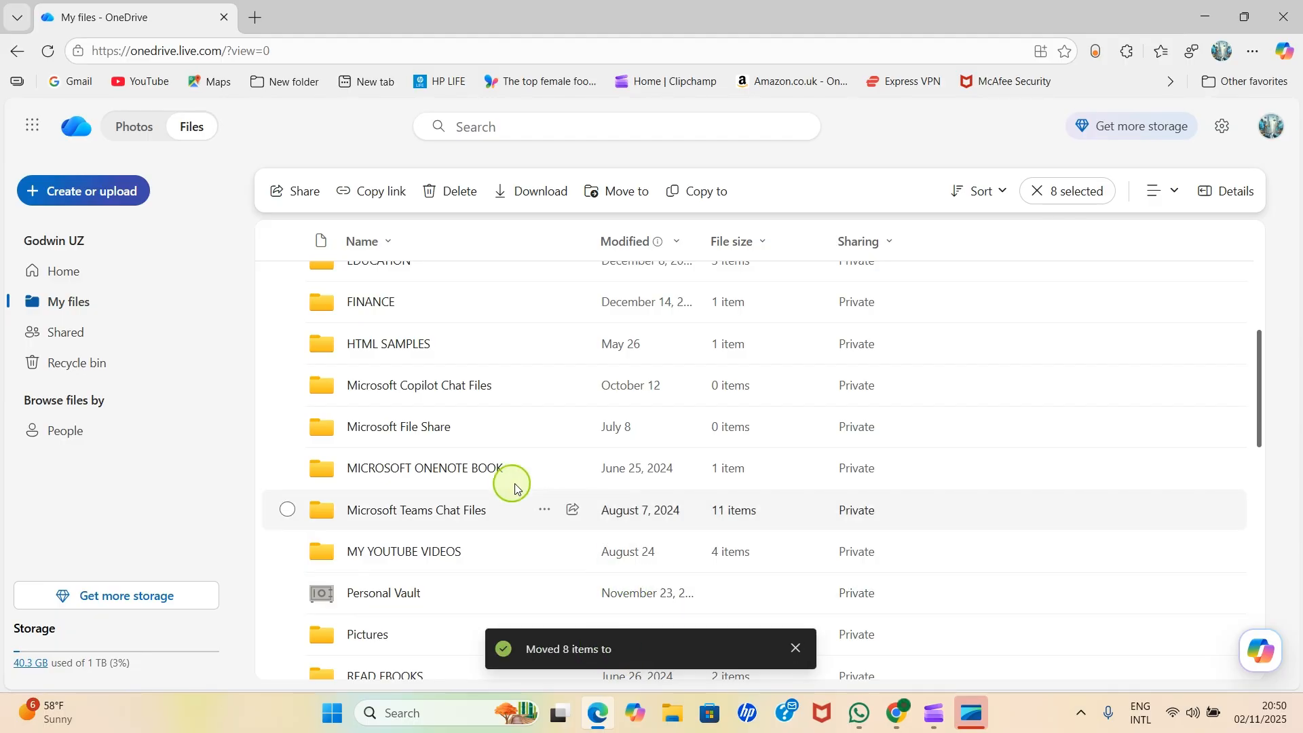
- Create a new folder named SPREADSHEET in My files
scroll(461, 475, "down", 7)
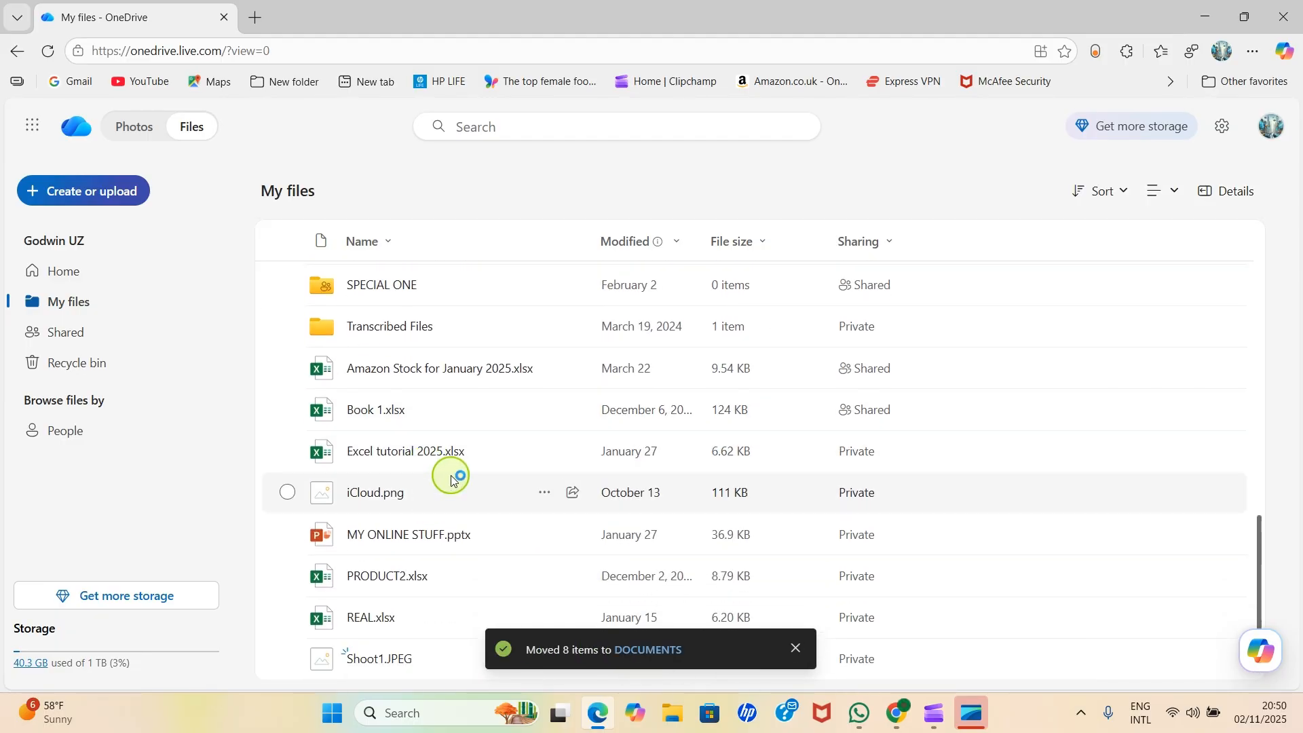
scroll(448, 485, "down", 1)
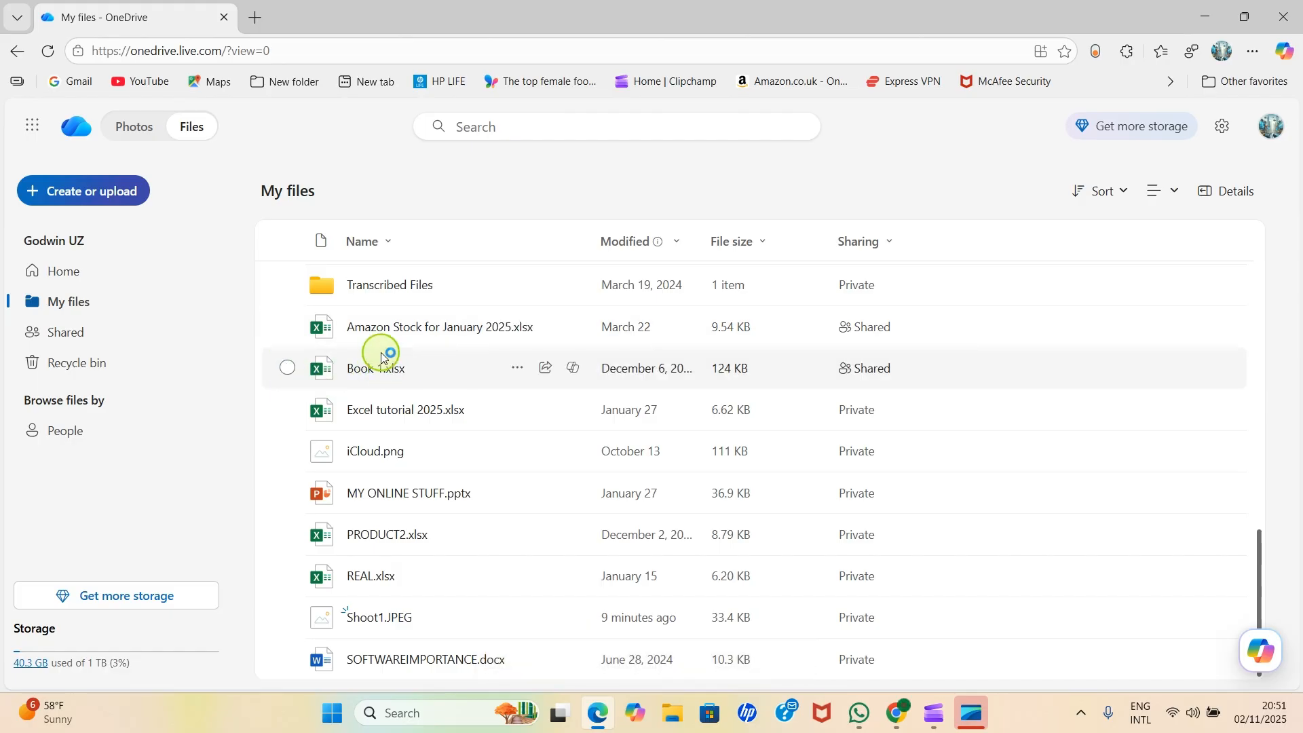
left_click(96, 193)
left_click(83, 236)
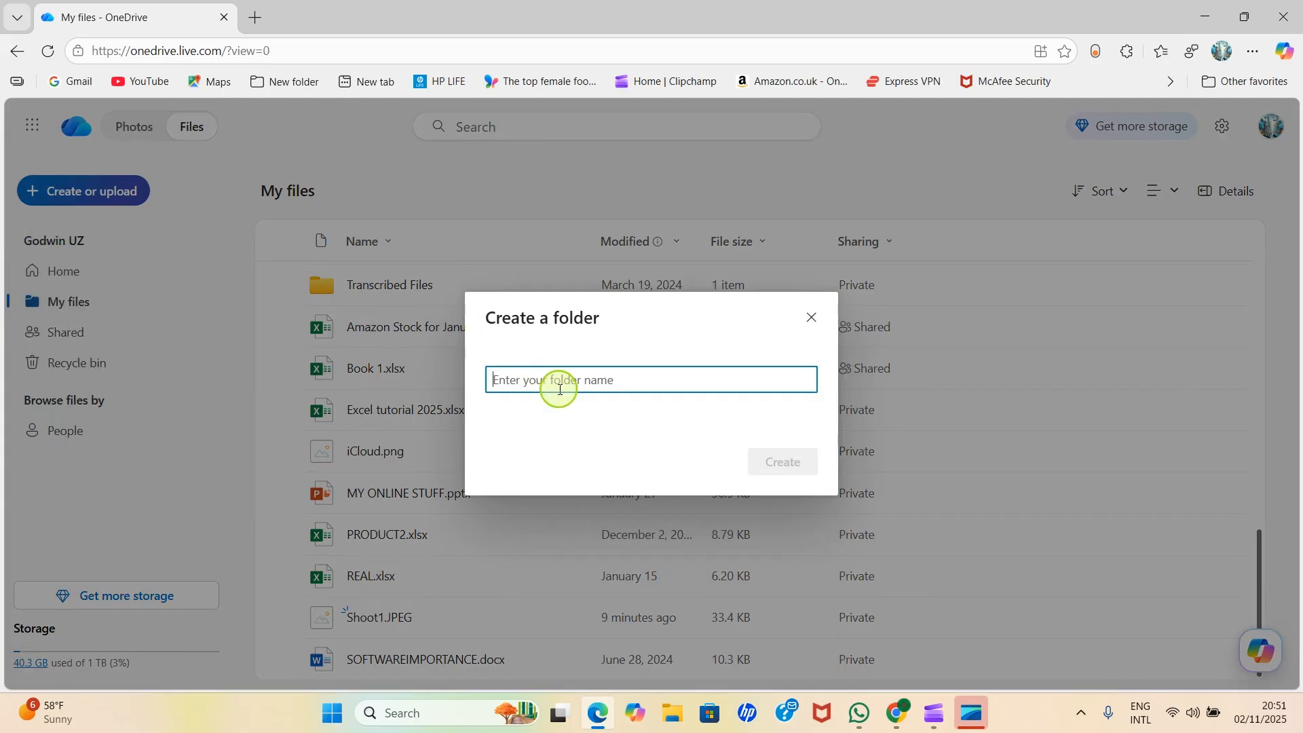
type("SPREADSHEET")
left_click(773, 476)
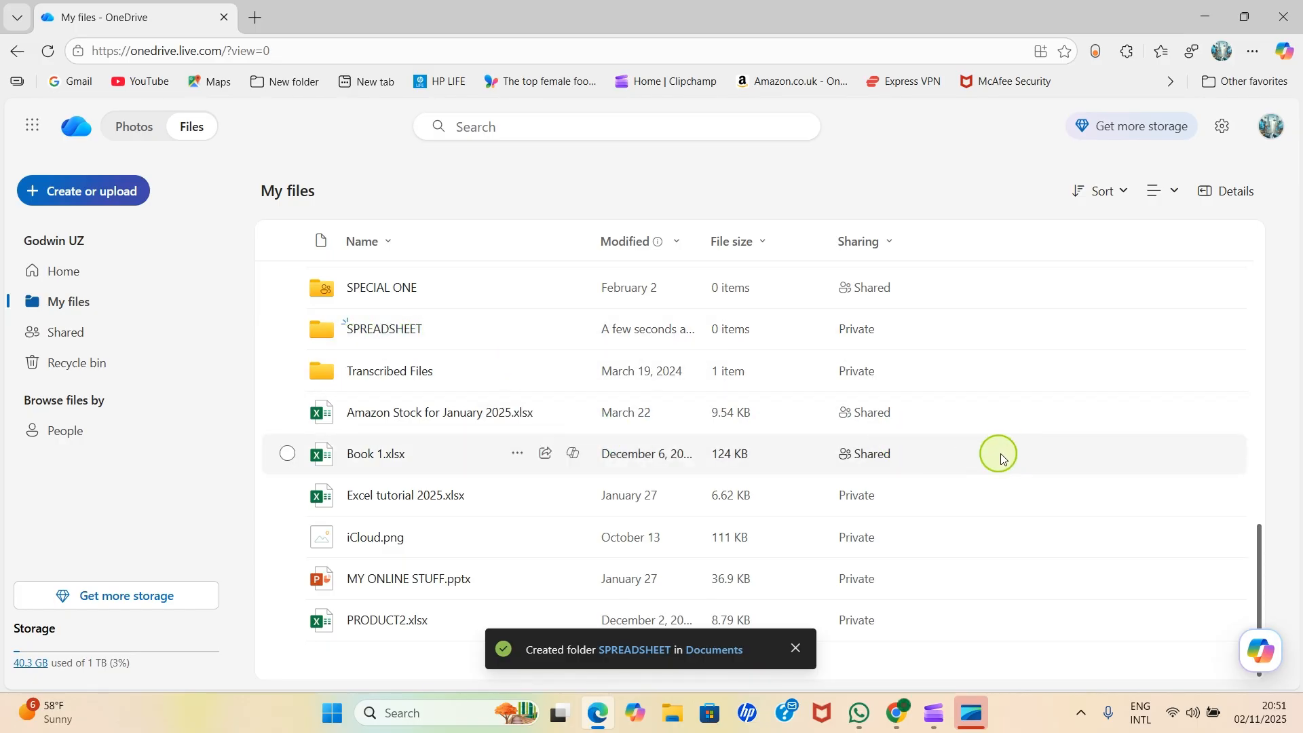
- Select the Excel files Amazon Stock for January 2025.xlsx, Book 1.xlsx, Excel tutorial 2025.xlsx, PRODUCT2.xlsx and REAL.xlsx
left_click(287, 412)
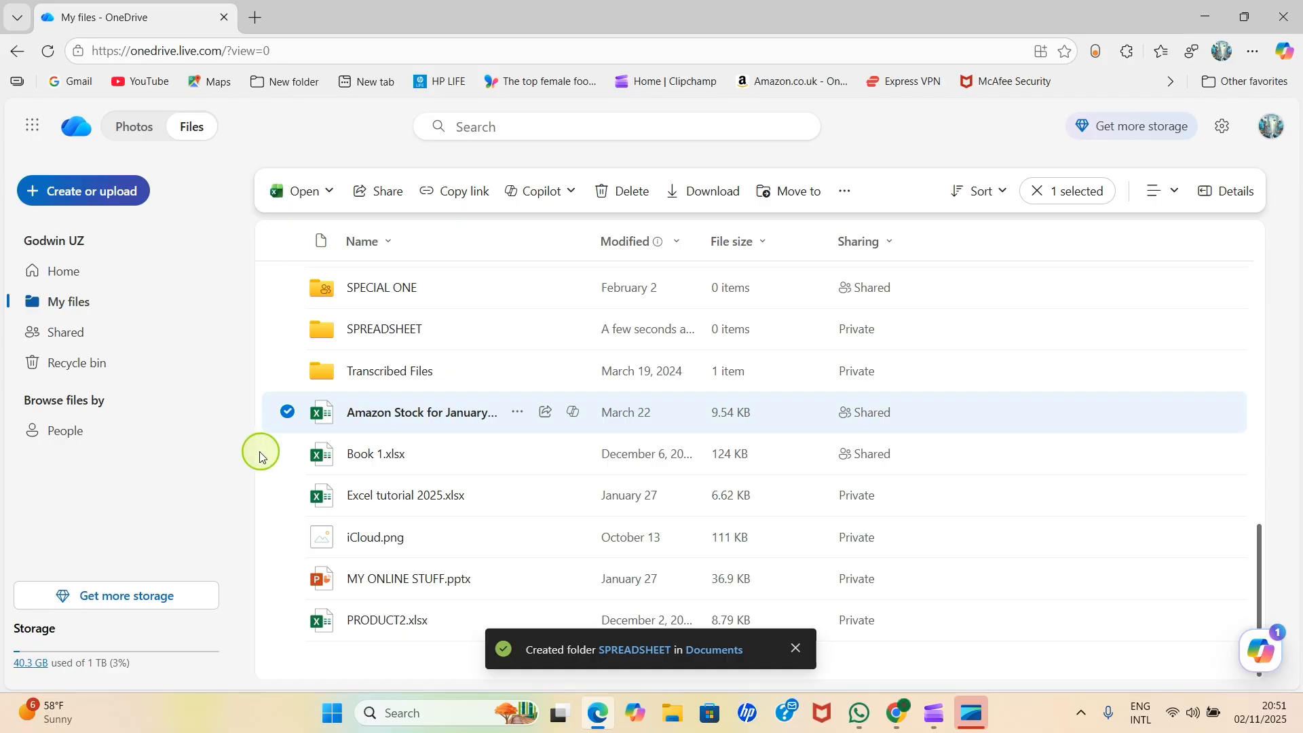
left_click(287, 454)
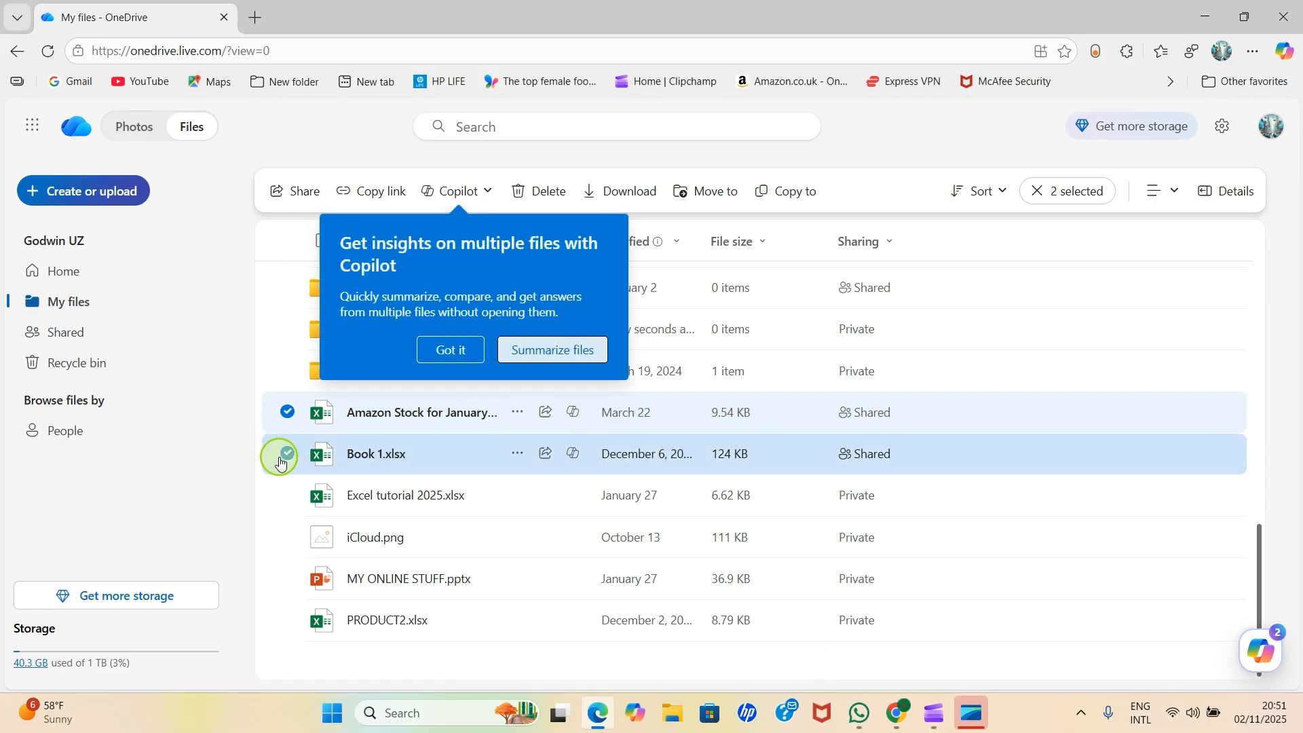
left_click(284, 508)
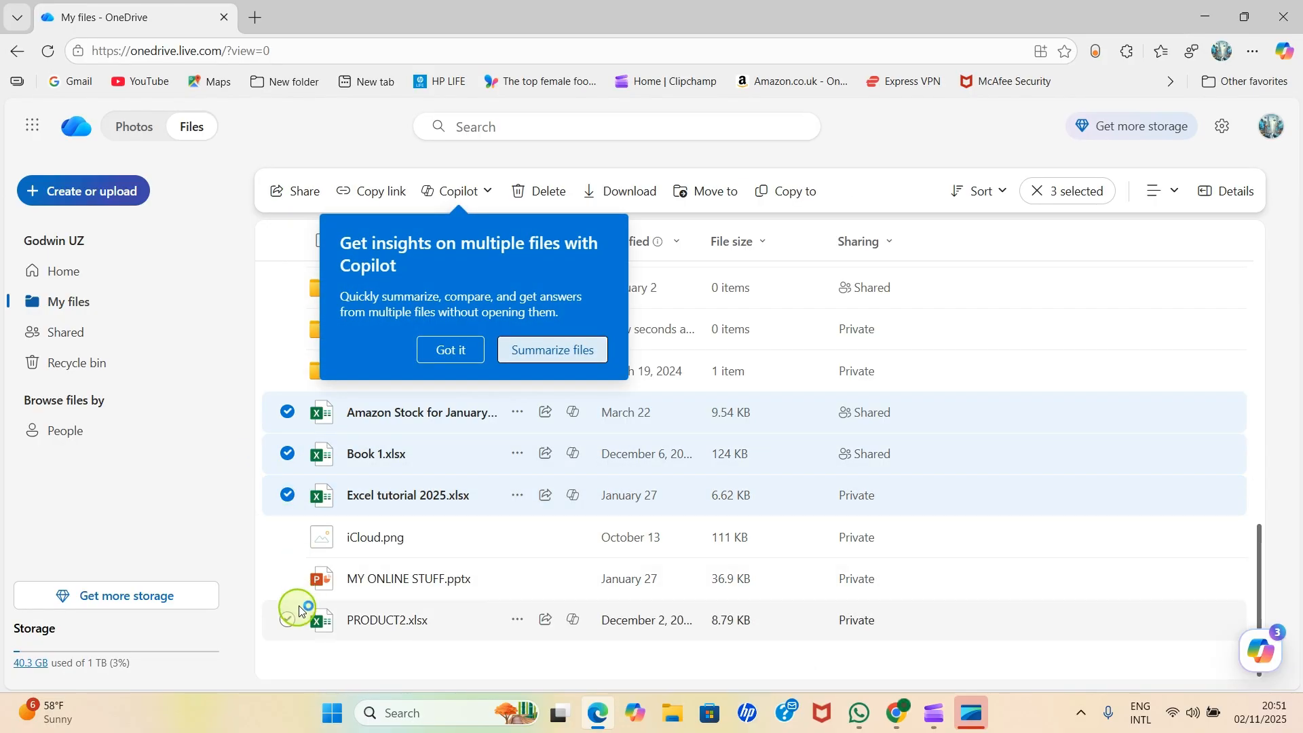
left_click(288, 632)
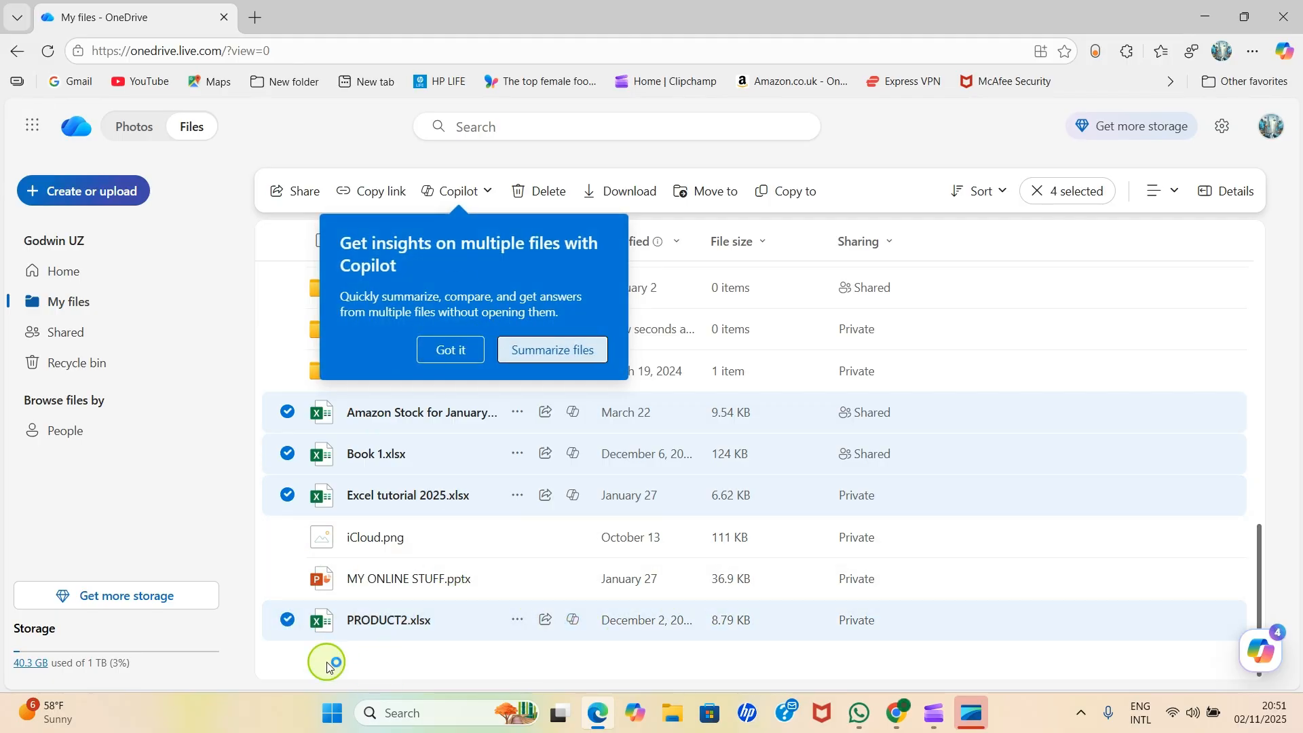
scroll(326, 611, "up", 3)
scroll(359, 631, "down", 3)
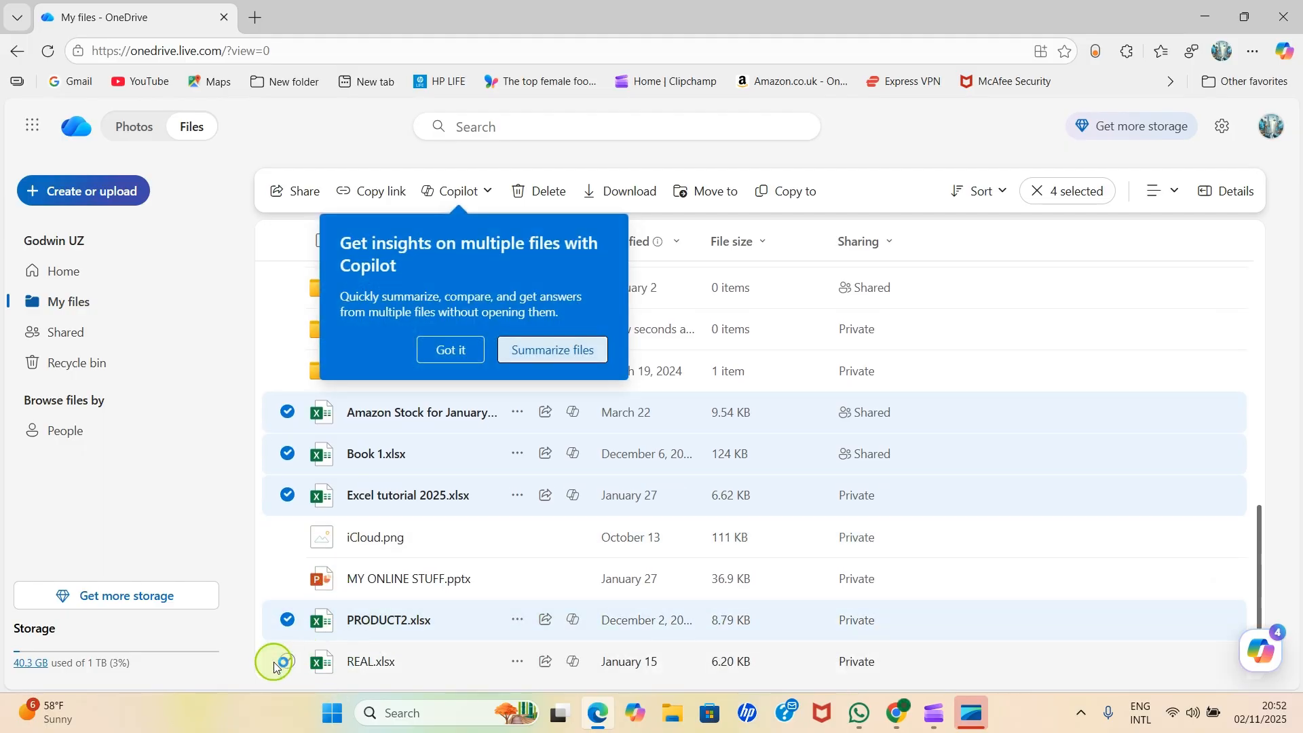
scroll(274, 667, "down", 2)
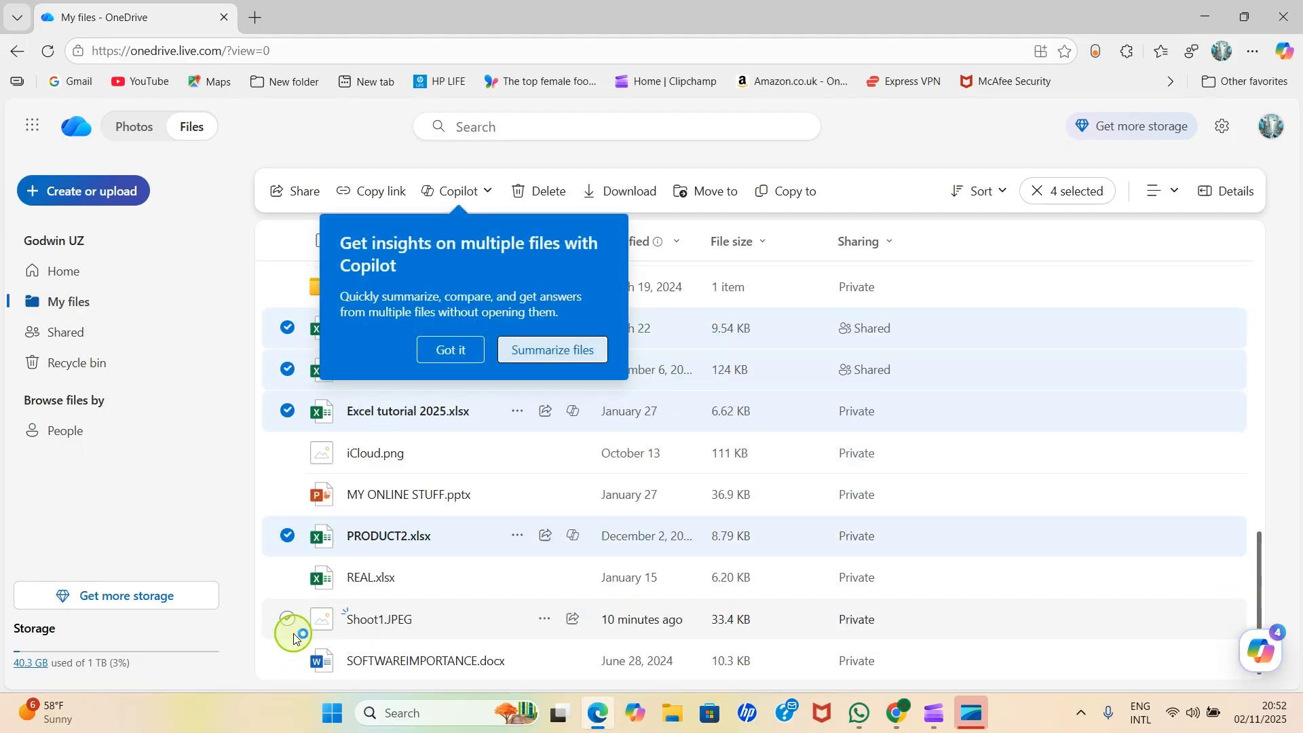
left_click(285, 575)
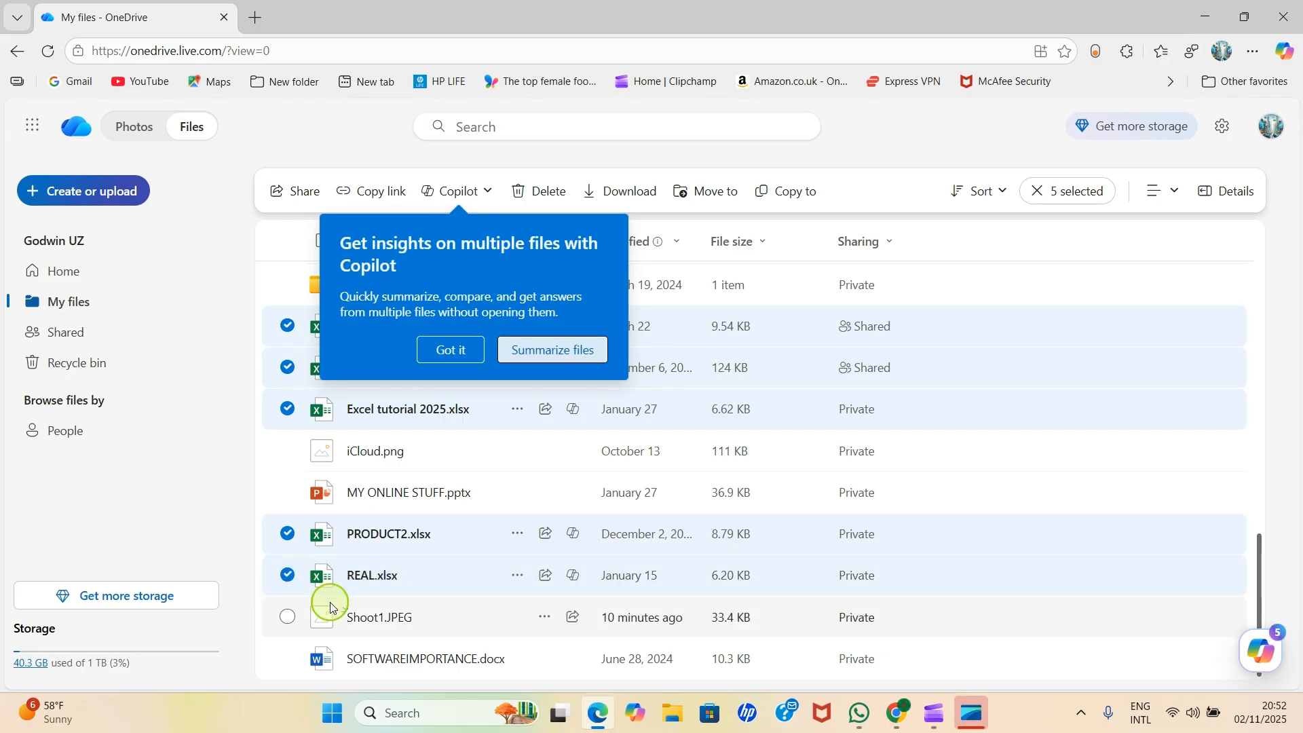
- Move the selected Excel files from My files into the SPREADSHEET folder
key("ctrl+minus")
key("ctrl+minus")
key("ctrl+minus")
scroll(295, 604, "up", 3)
scroll(294, 604, "down", 3)
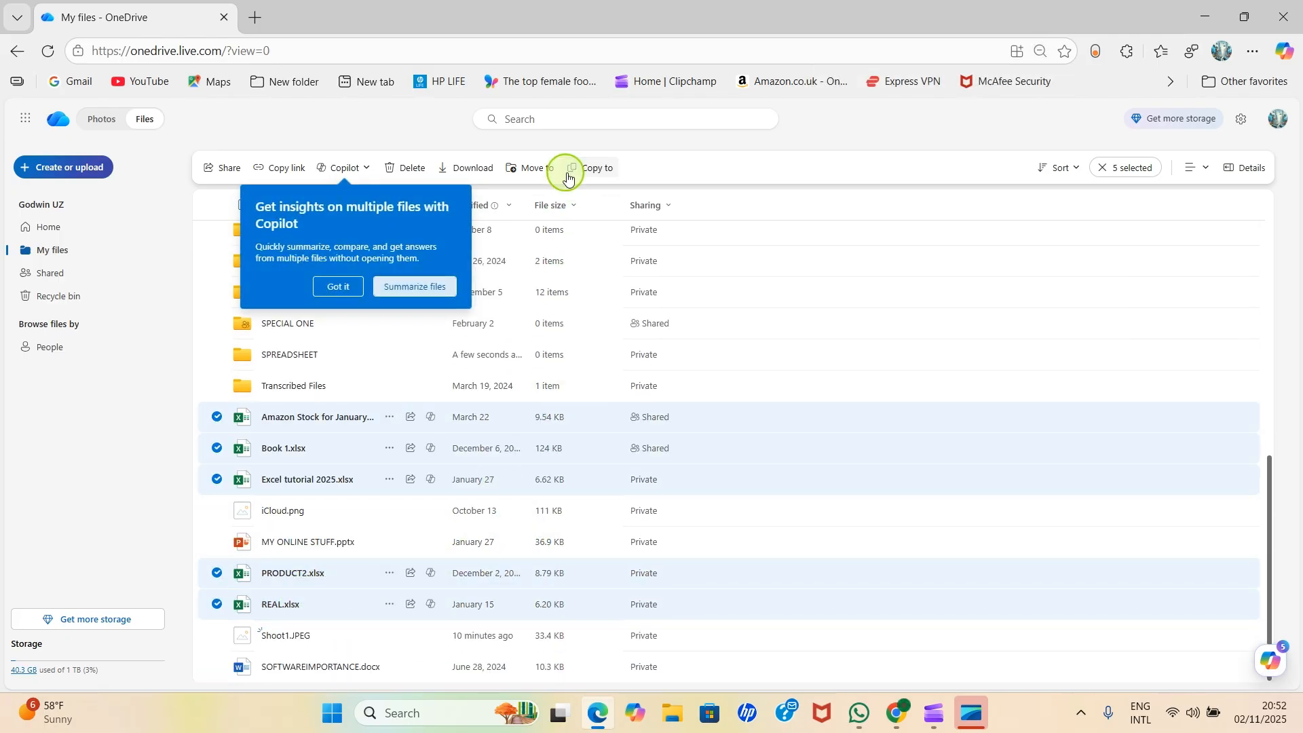
left_click(547, 163)
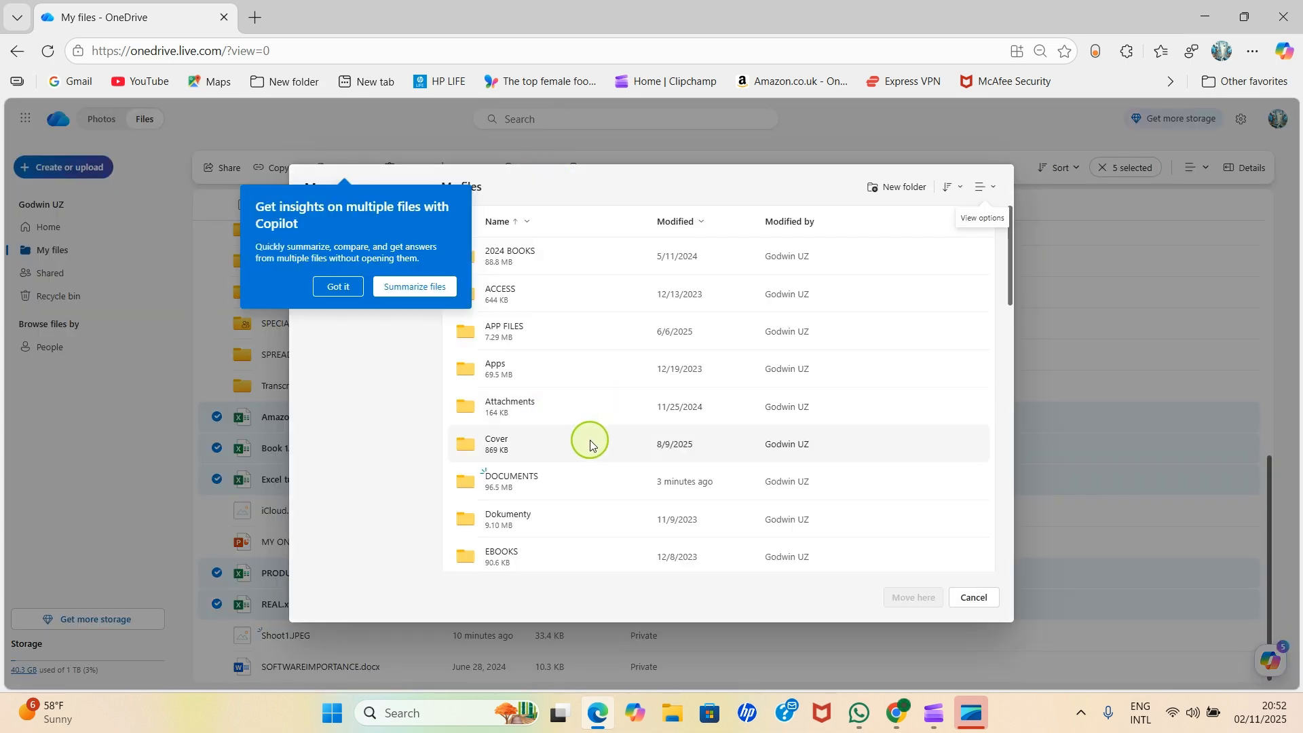
scroll(574, 454, "down", 3)
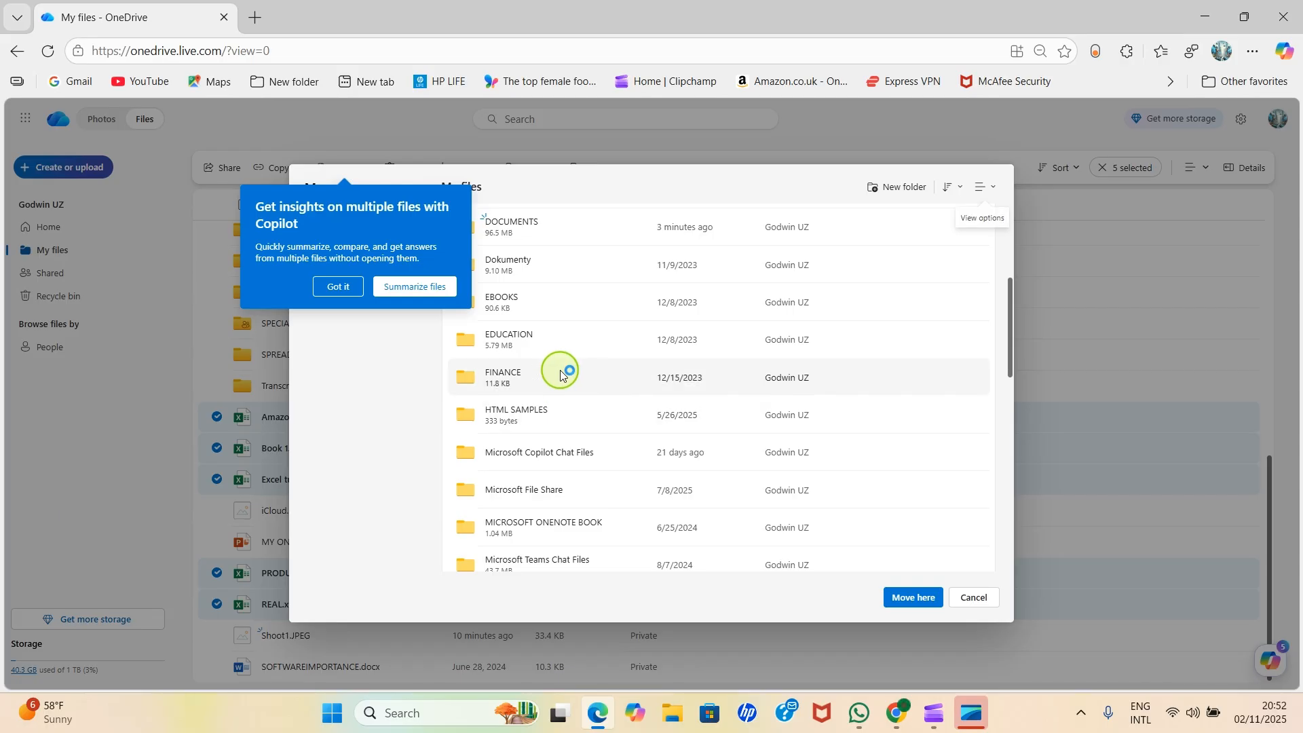
scroll(579, 377, "down", 4)
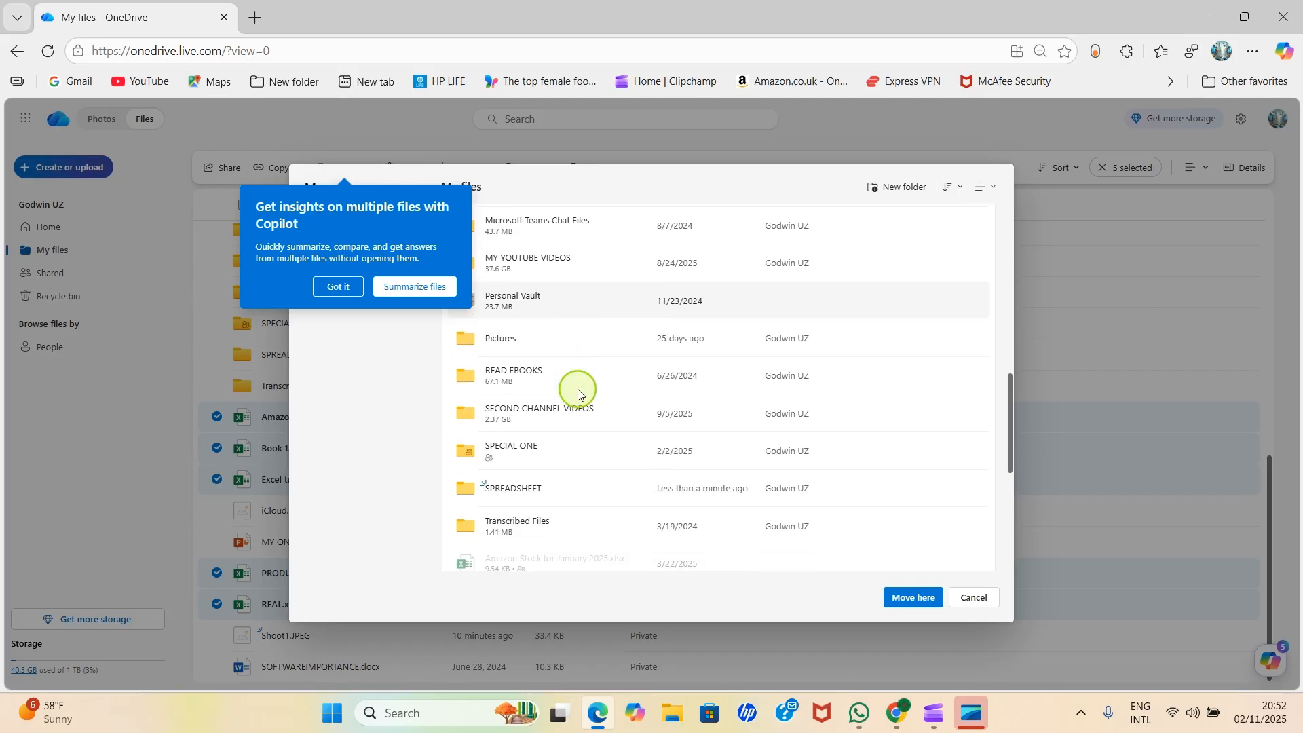
scroll(576, 383, "down", 1)
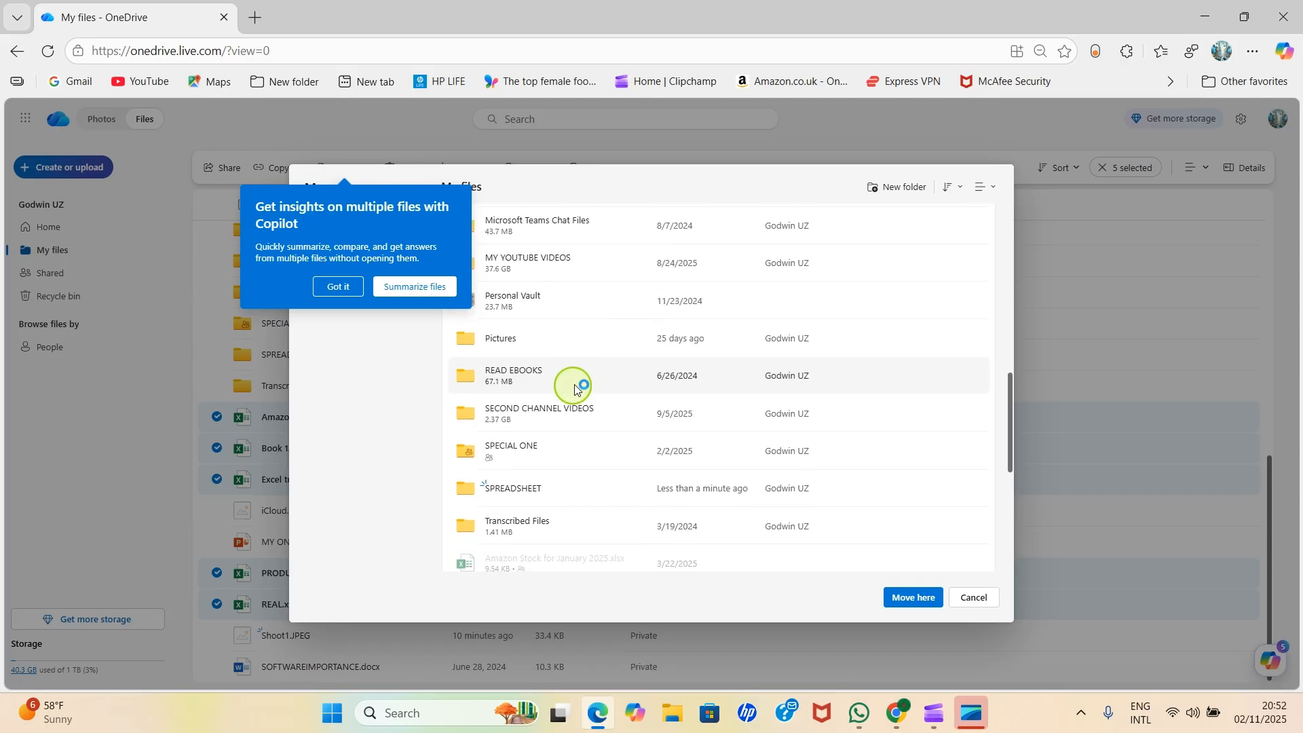
left_click(514, 489)
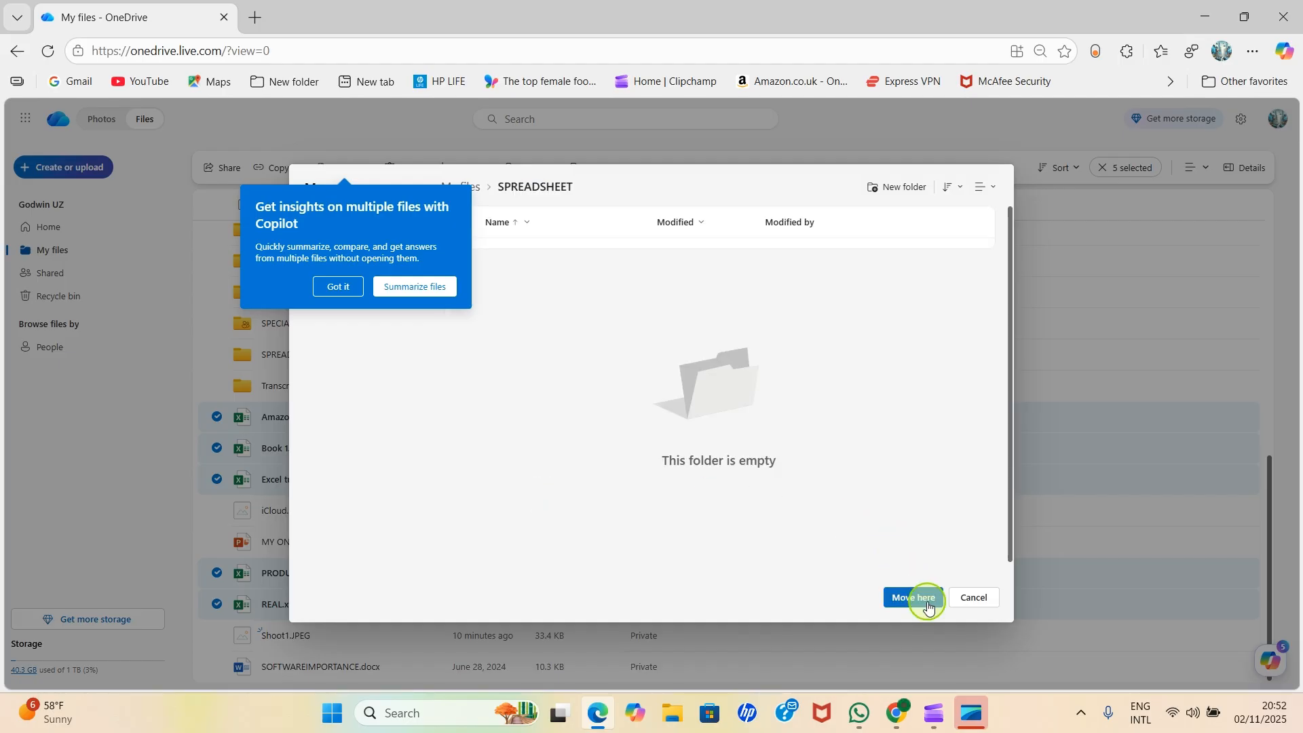
left_click(929, 606)
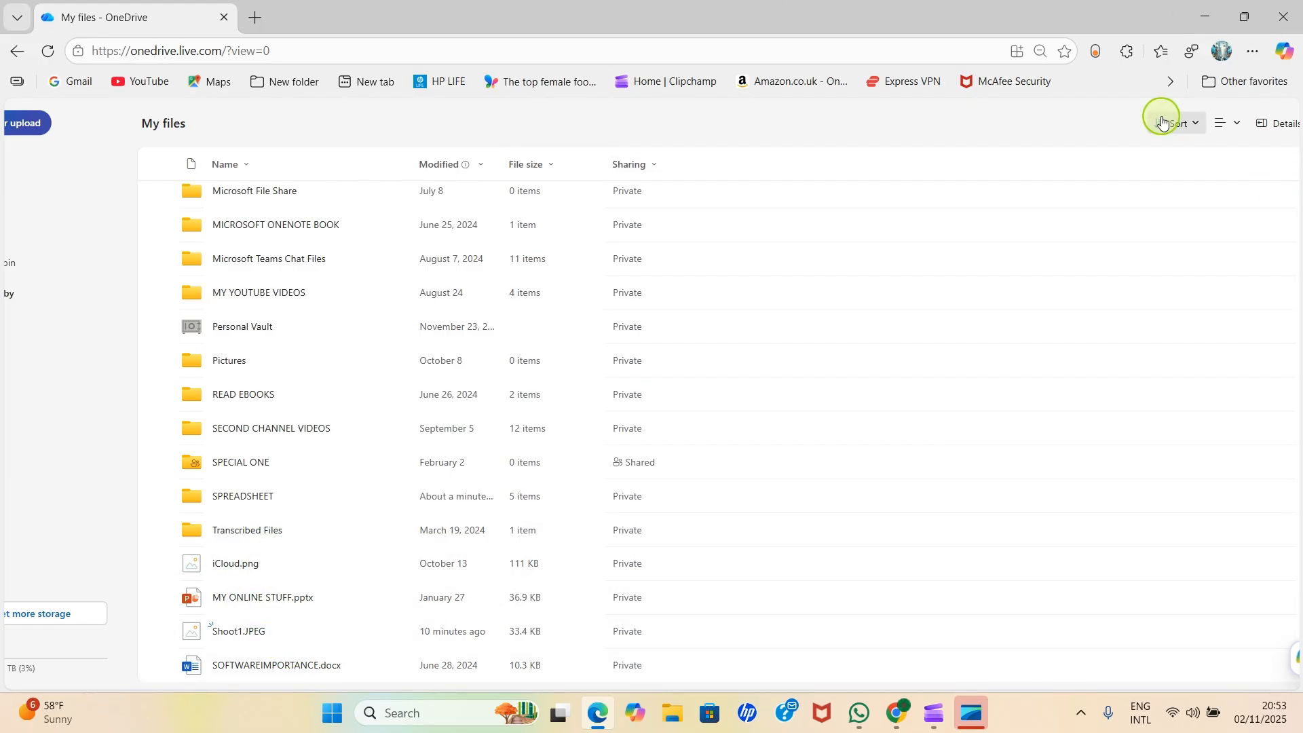
- Minimize the browser window to reach the desktop
left_click(1203, 18)
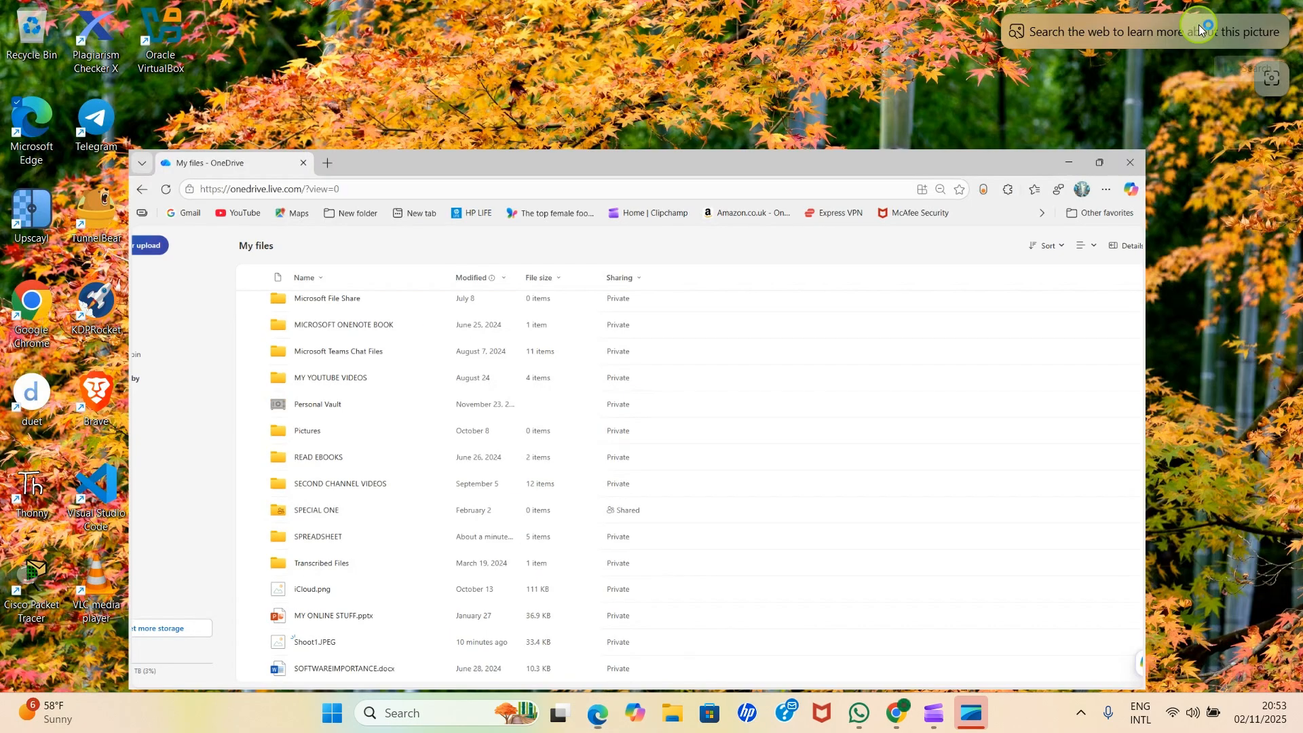